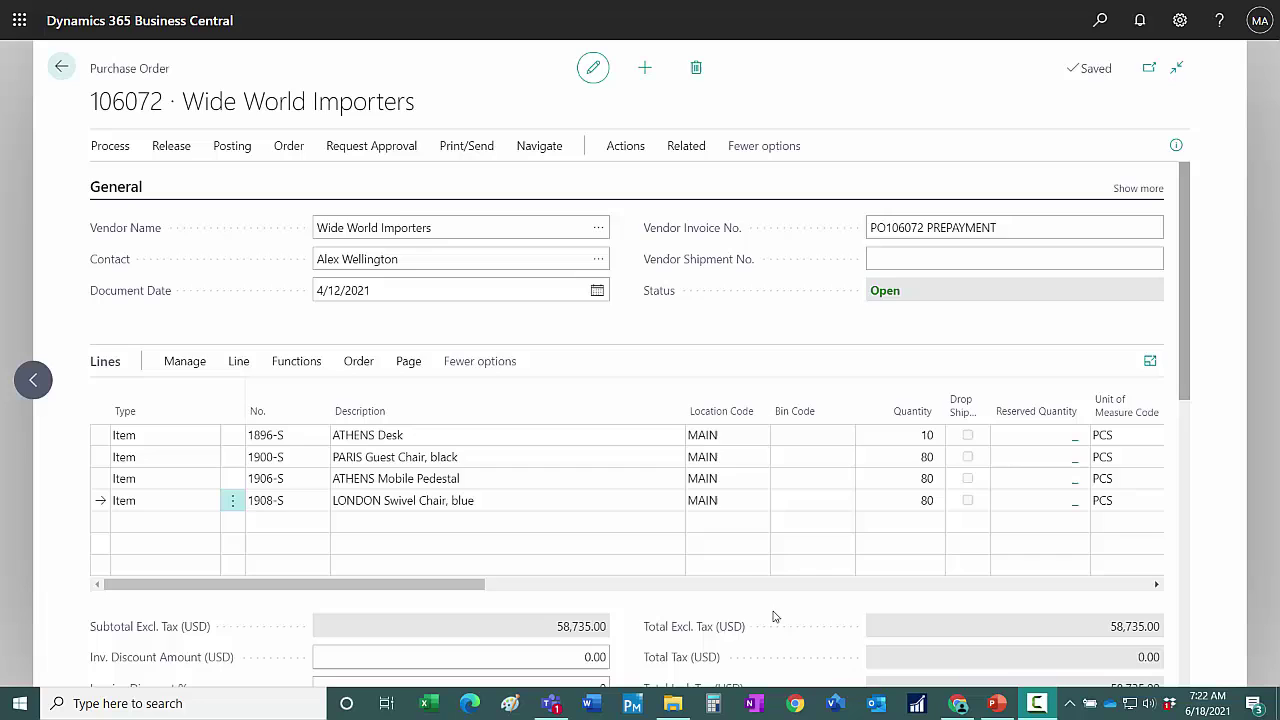
Set the order's Prepayment % to 100 and apply it to all lines
scroll(773, 616, "down", 1)
scroll(773, 616, "down", 6)
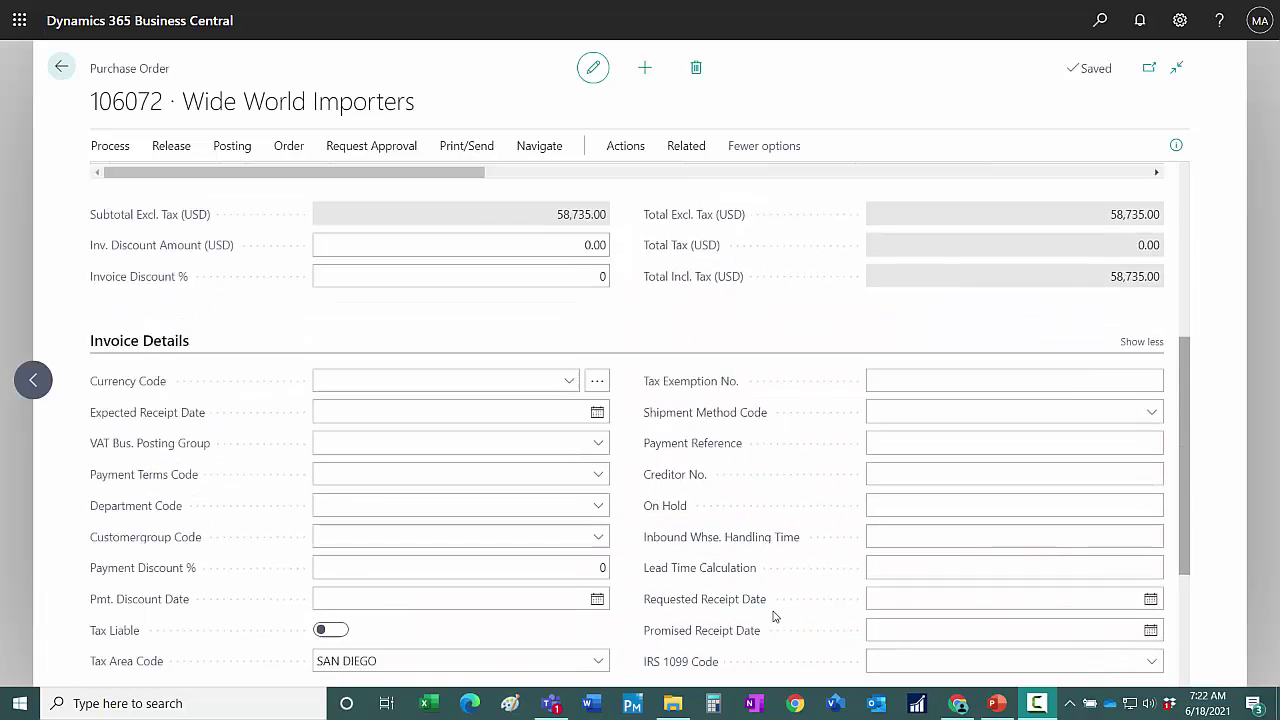
scroll(773, 616, "down", 2)
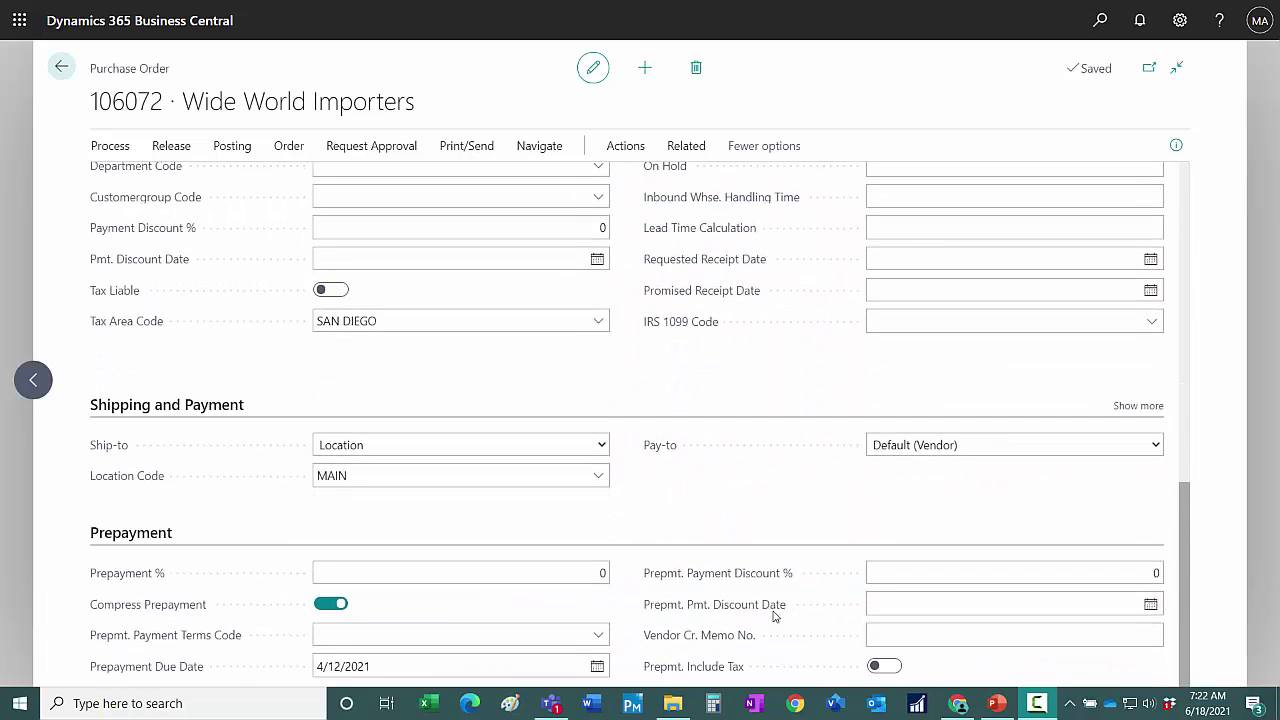
left_click(590, 573)
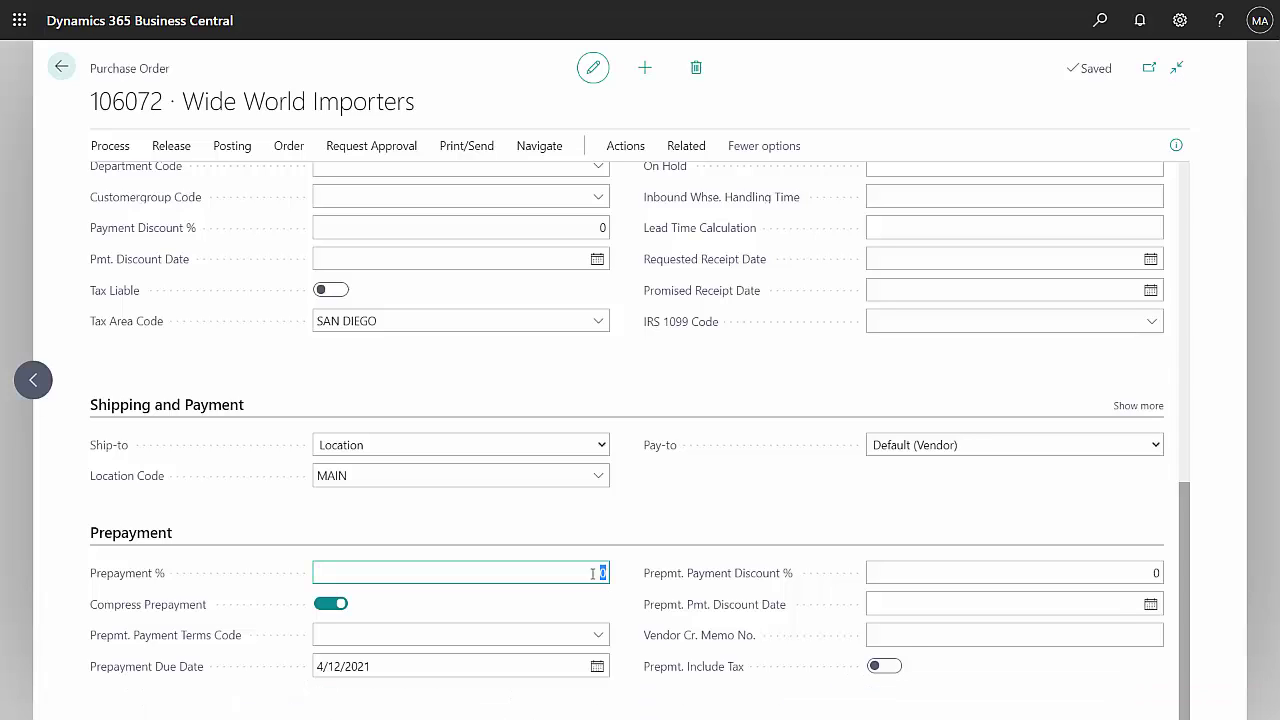
type("100")
key("Tab")
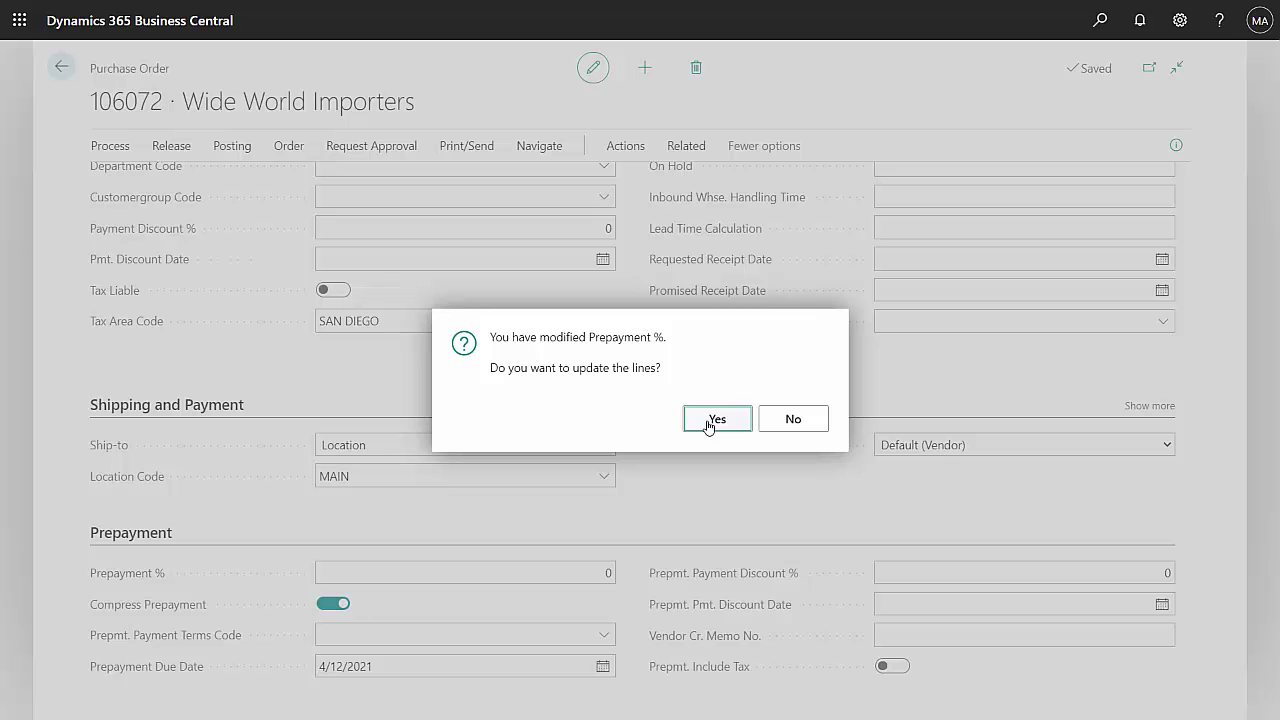
left_click(716, 419)
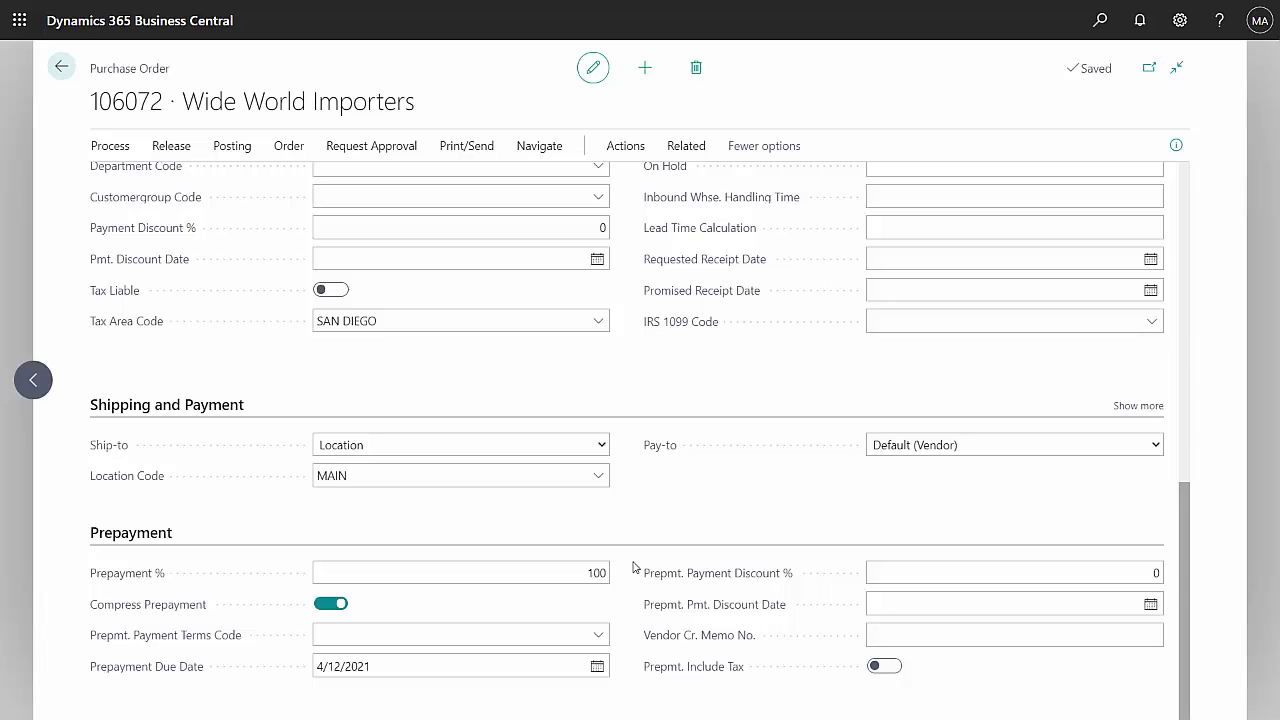
Post the order's prepayment invoice, creating PREPAY10007 for 58,735.00
left_click(643, 150)
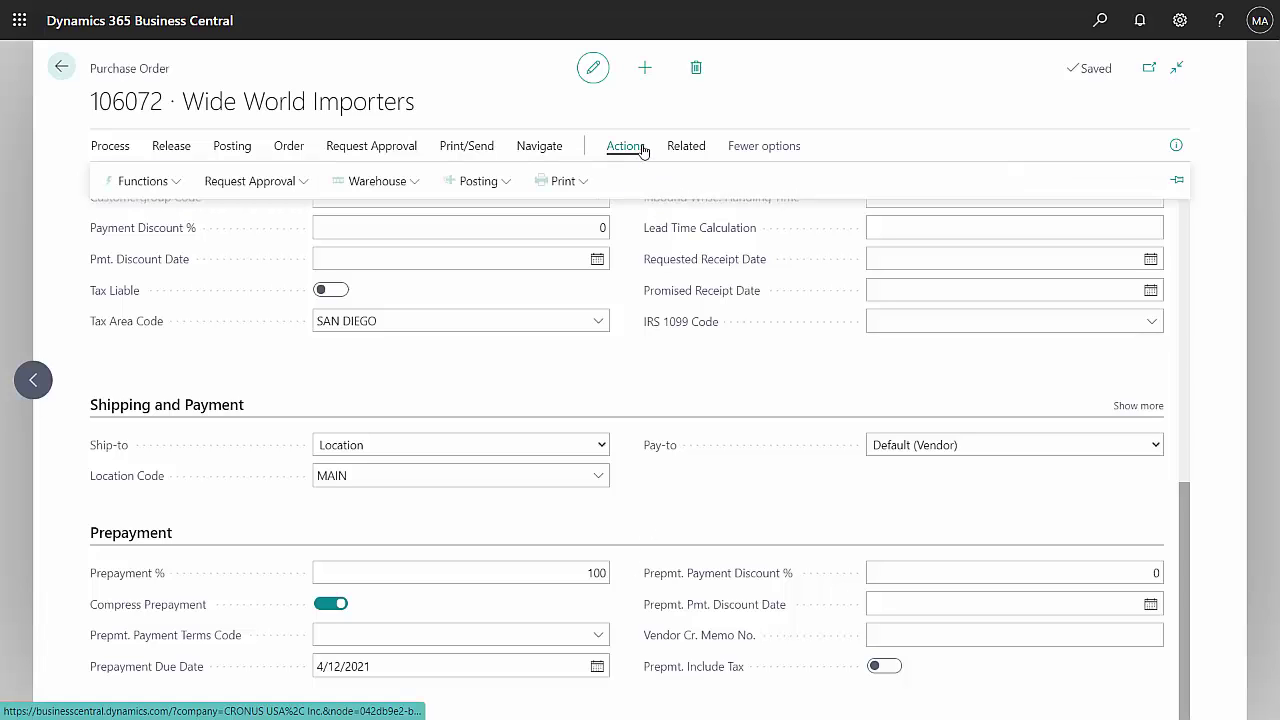
left_click(495, 180)
mouse_move(510, 405)
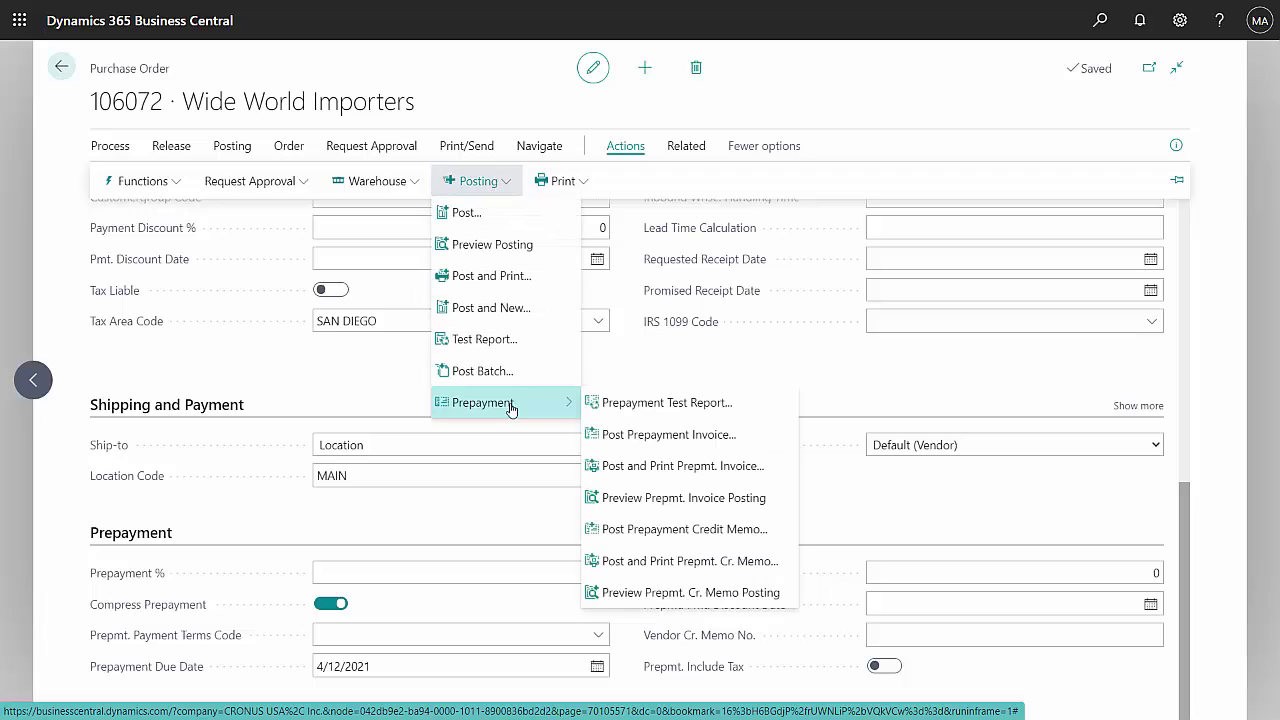
left_click(637, 434)
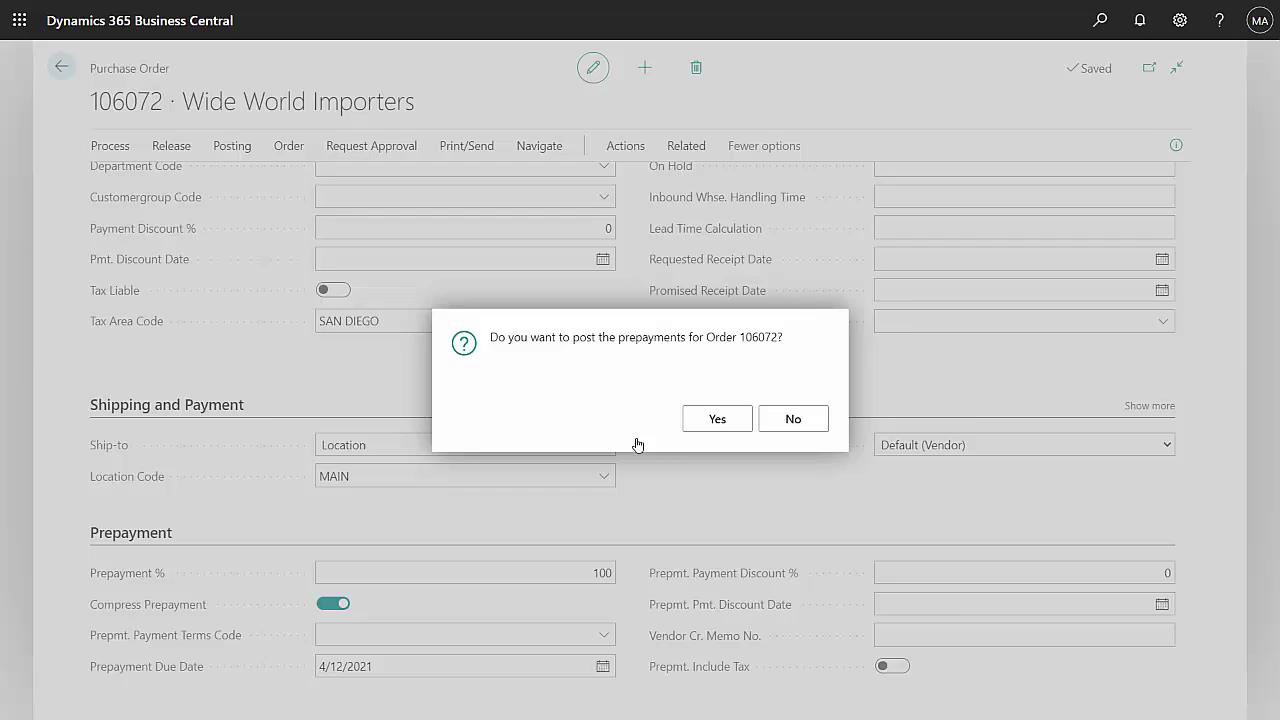
key("Return")
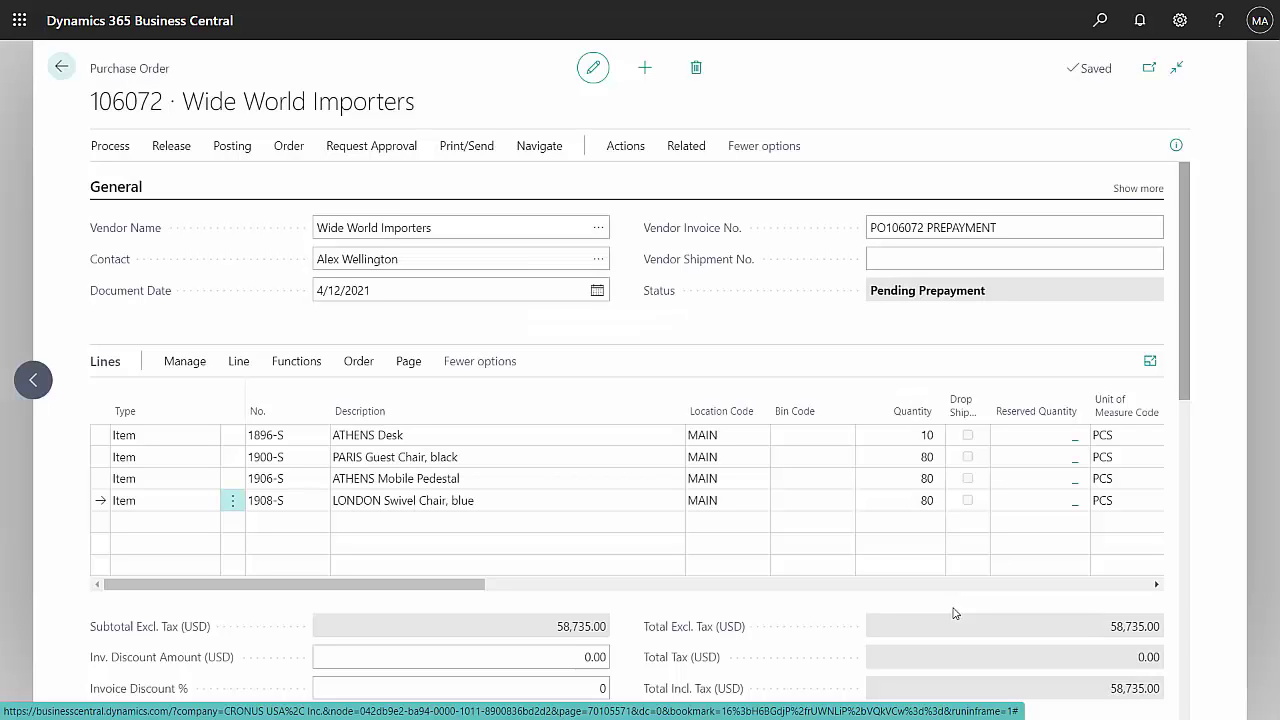
left_click(1064, 256)
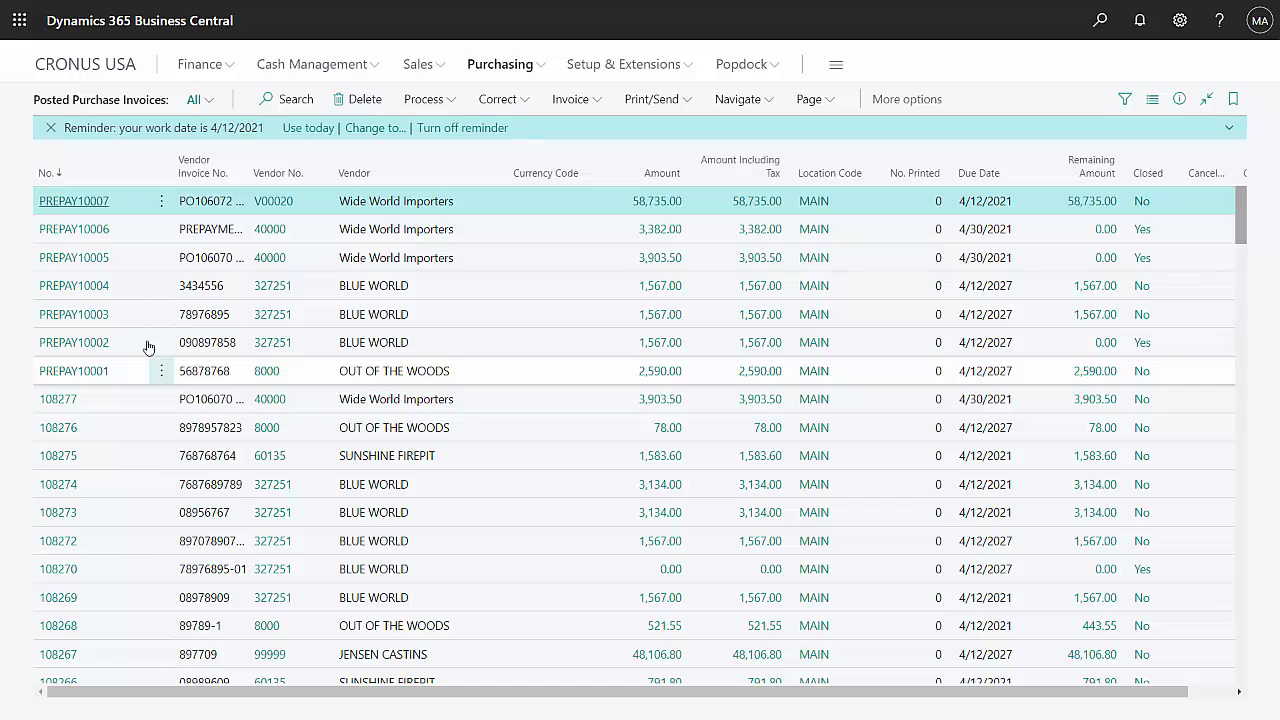
Open the newly posted prepayment invoice PREPAY10007 for 58,735.00
left_click(68, 203)
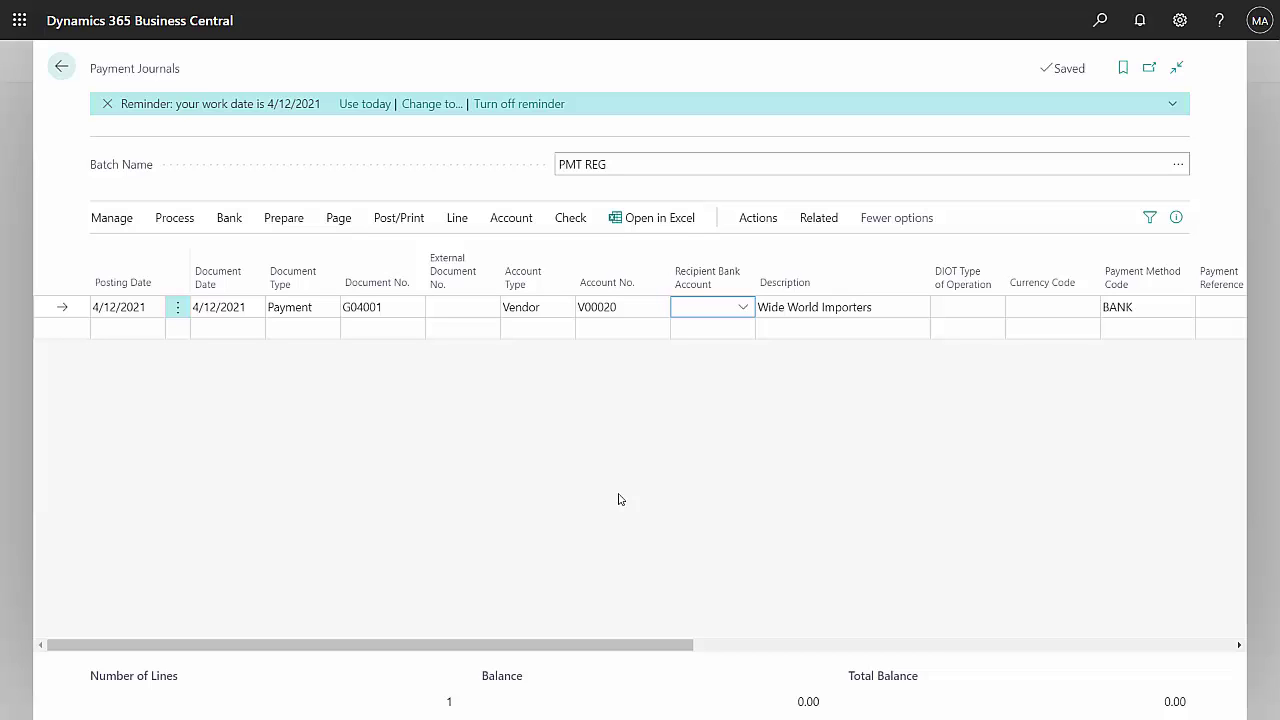
Apply the payment to the Wide World Importers prepayment invoice for -30000
left_click(174, 217)
left_click(168, 262)
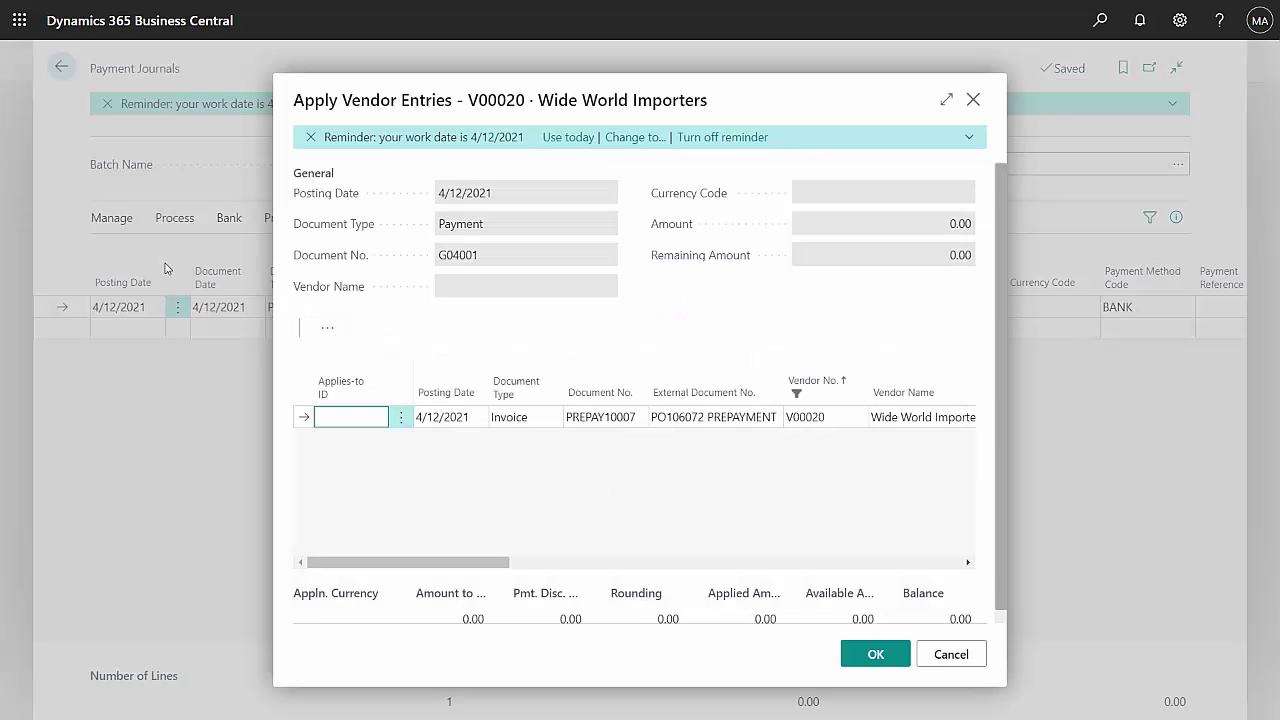
left_click(329, 327)
mouse_move(446, 363)
left_click(510, 363)
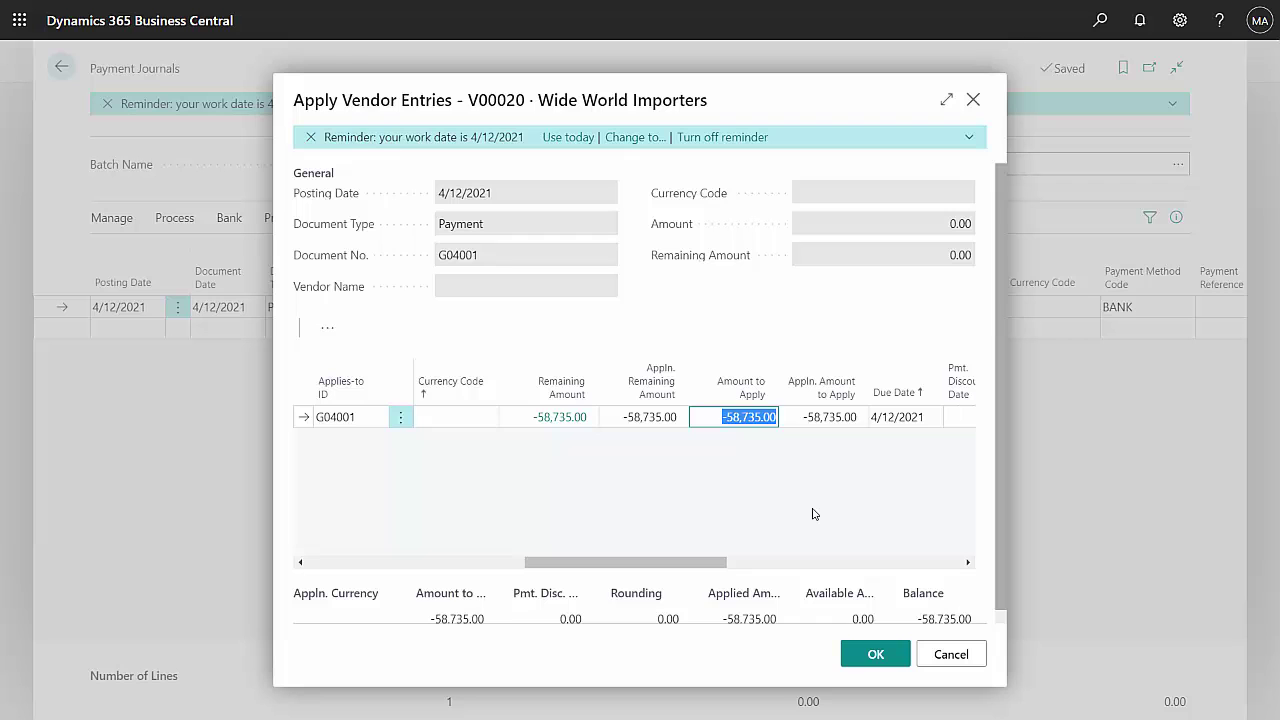
type("-30000")
key("Tab")
left_click(860, 653)
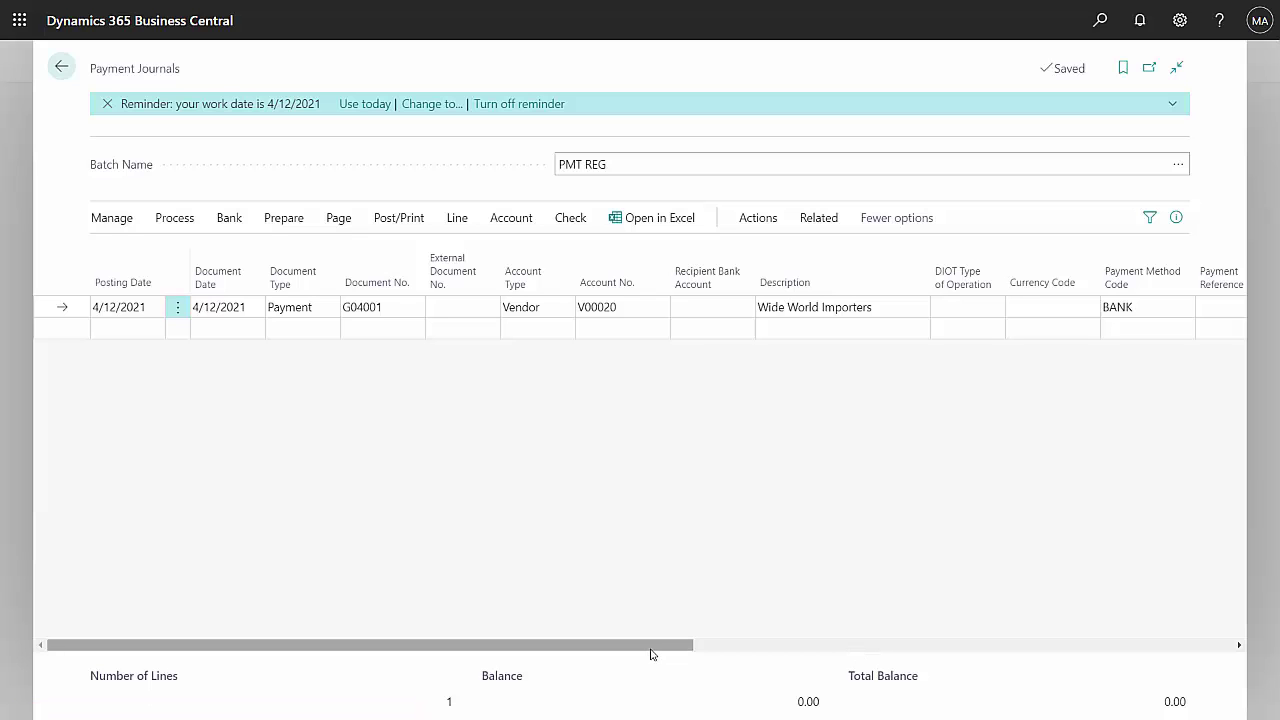
Close the check print preview without printing, post the payment, and return to order 106072
left_click_drag(660, 654, 891, 647)
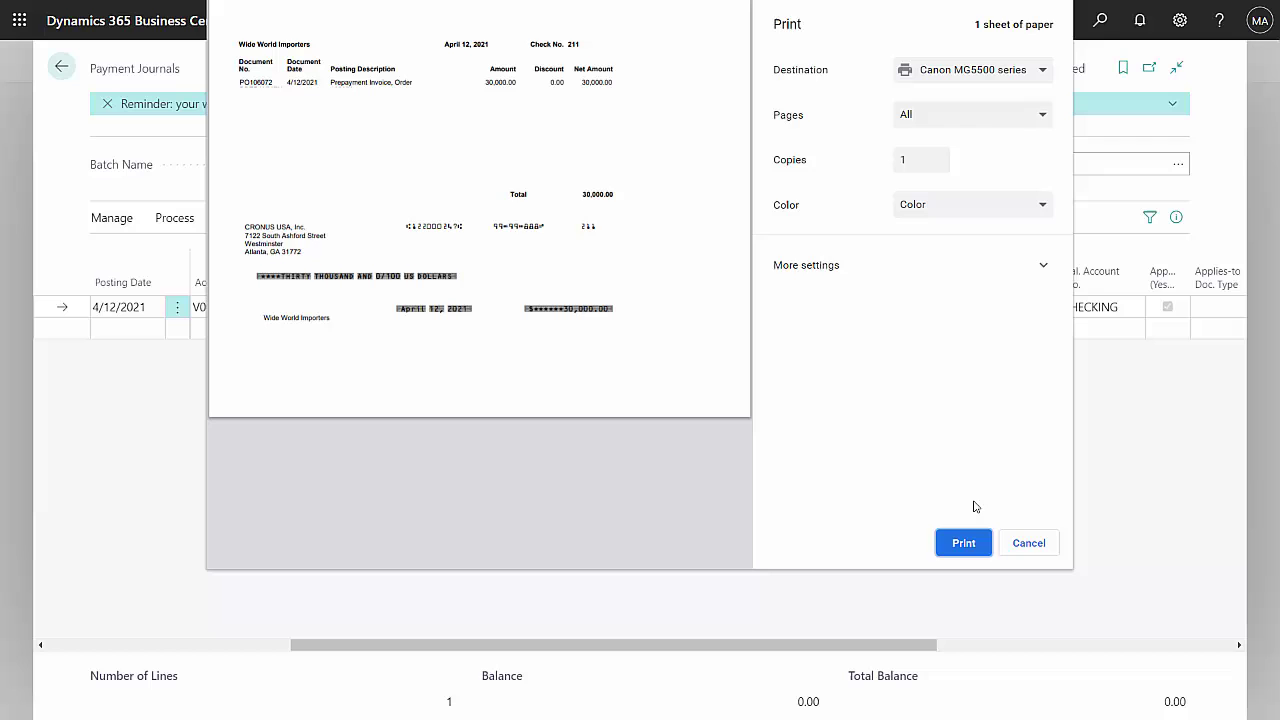
left_click(1023, 542)
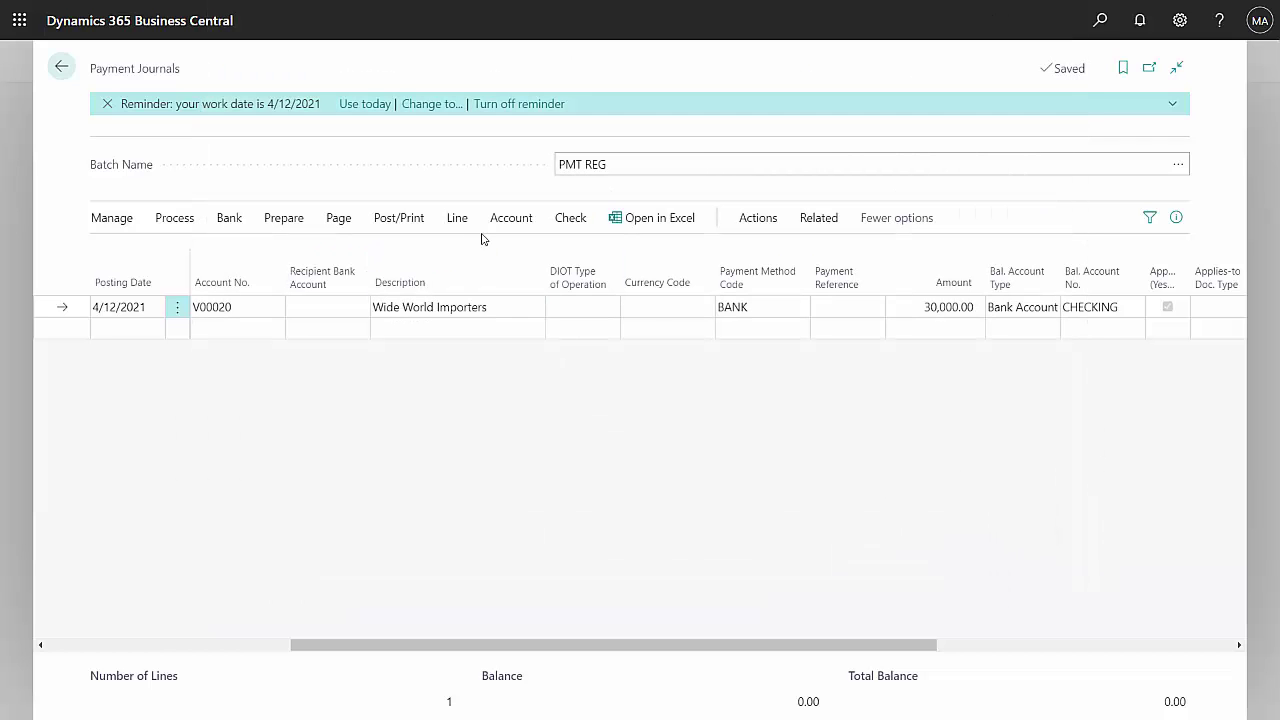
left_click(392, 220)
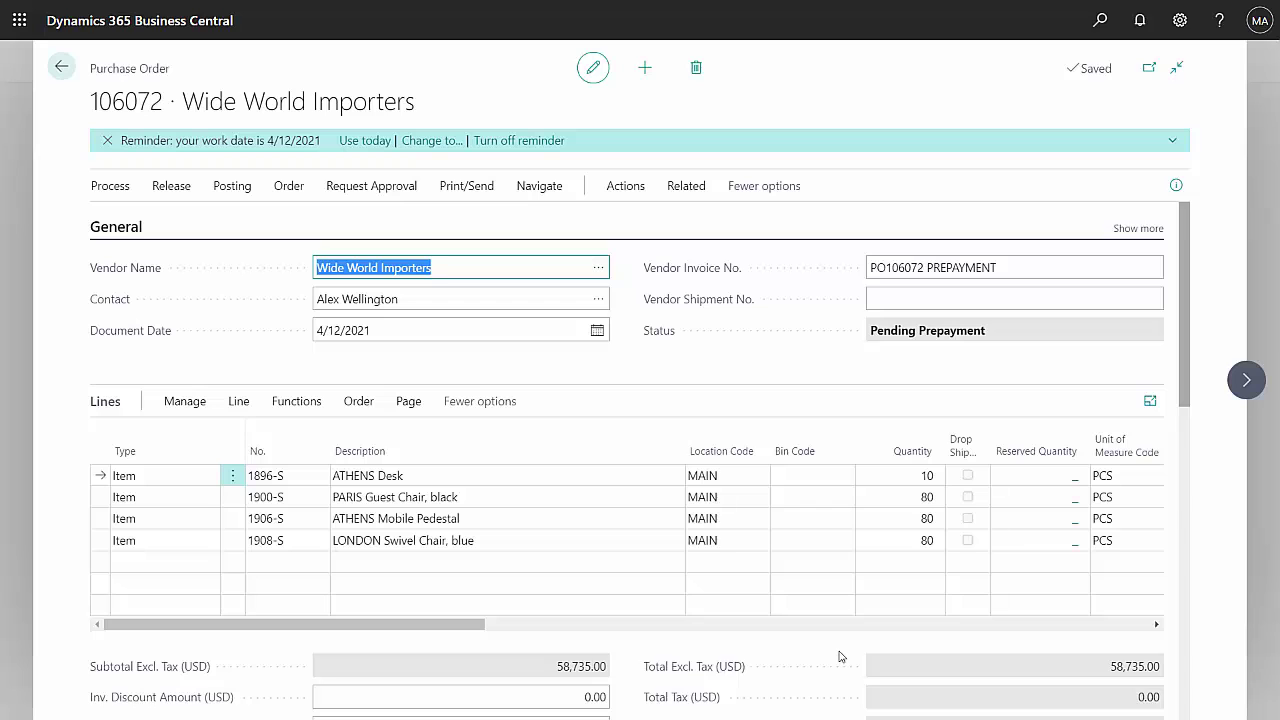
Drill into PREPAY10007's Remaining Amount from the order's prepayment invoices, showing 28,735.00 owed
left_click(625, 185)
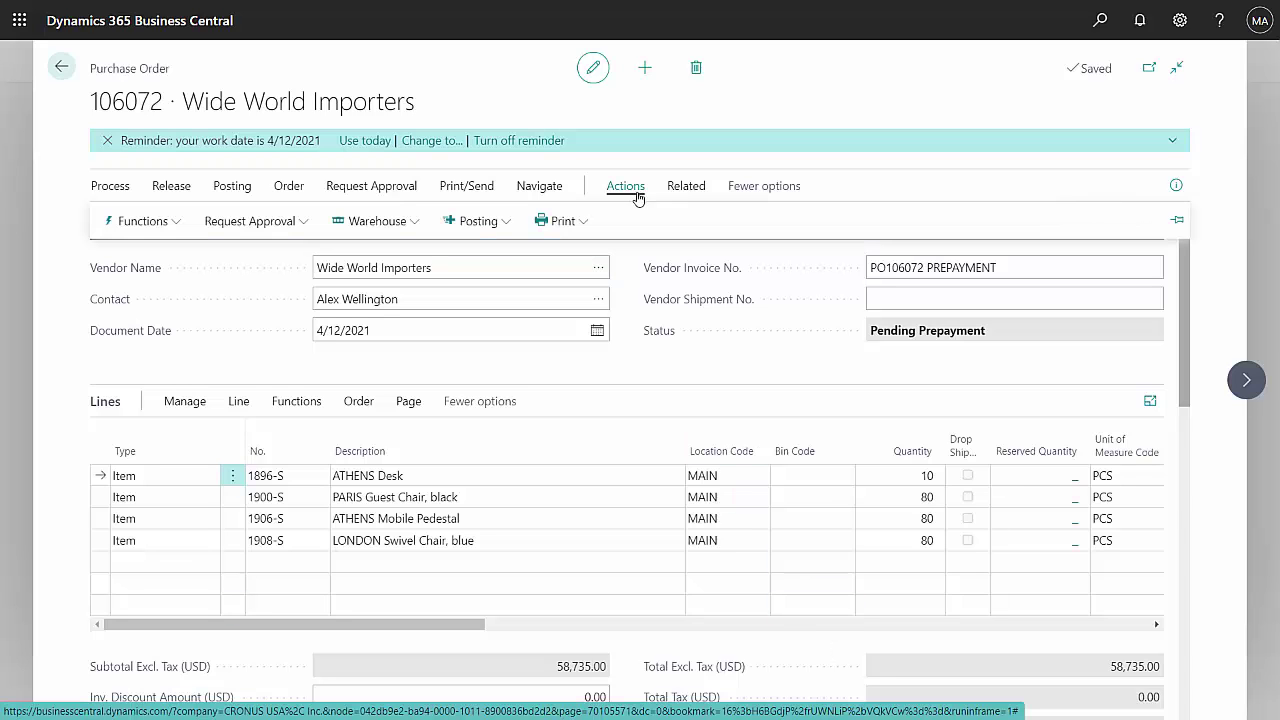
left_click(686, 187)
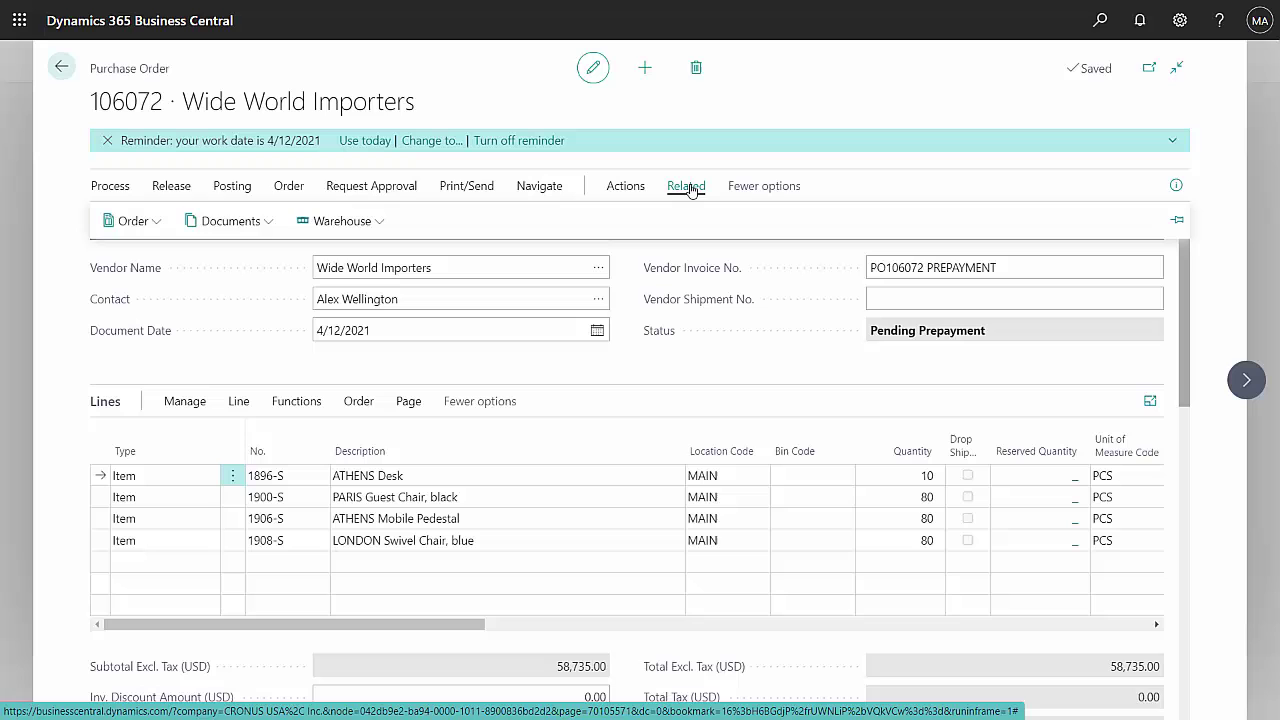
left_click(225, 221)
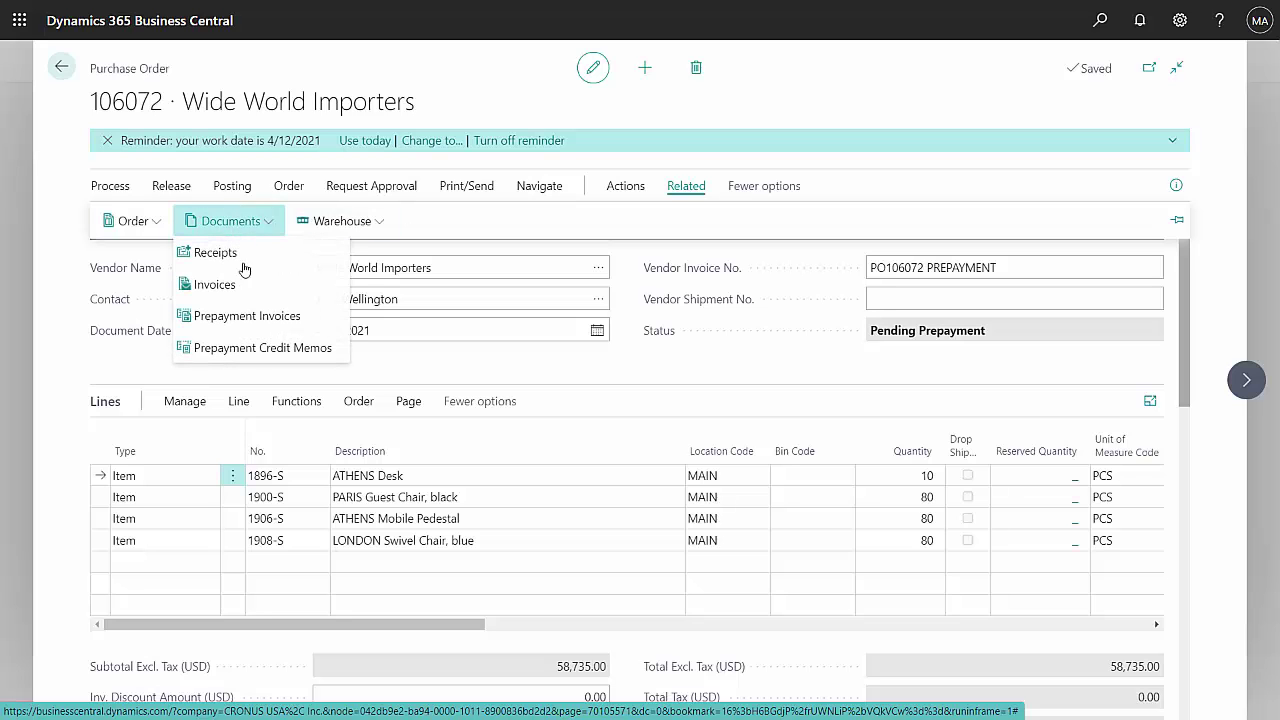
left_click(251, 324)
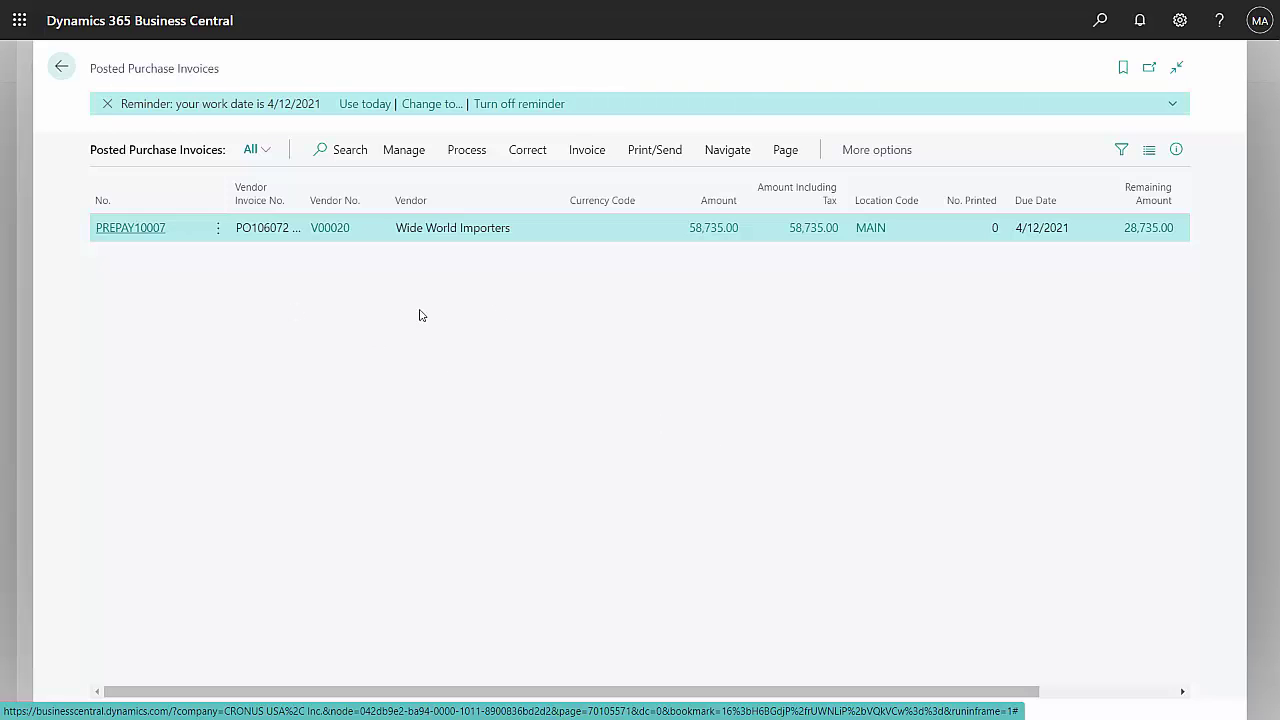
left_click(1147, 232)
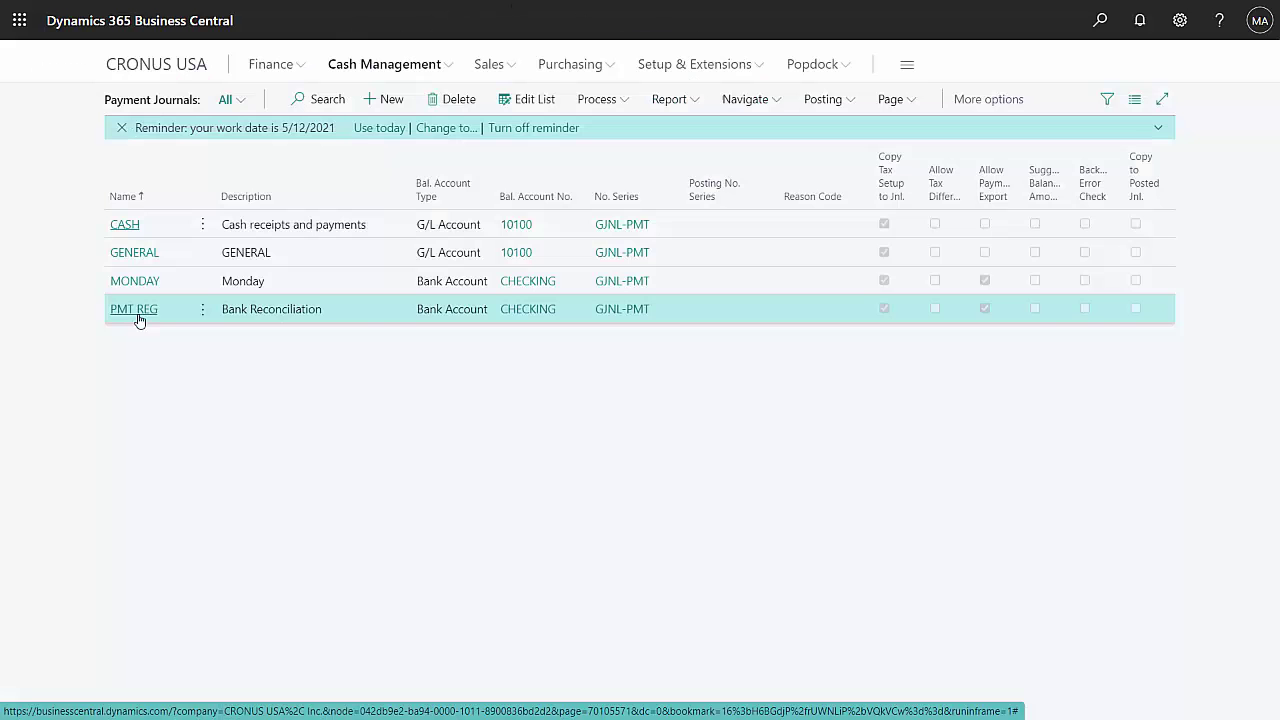
Apply PMT REG payment G04001 to PREPAY10007 for the remaining 28,735.00
left_click(140, 320)
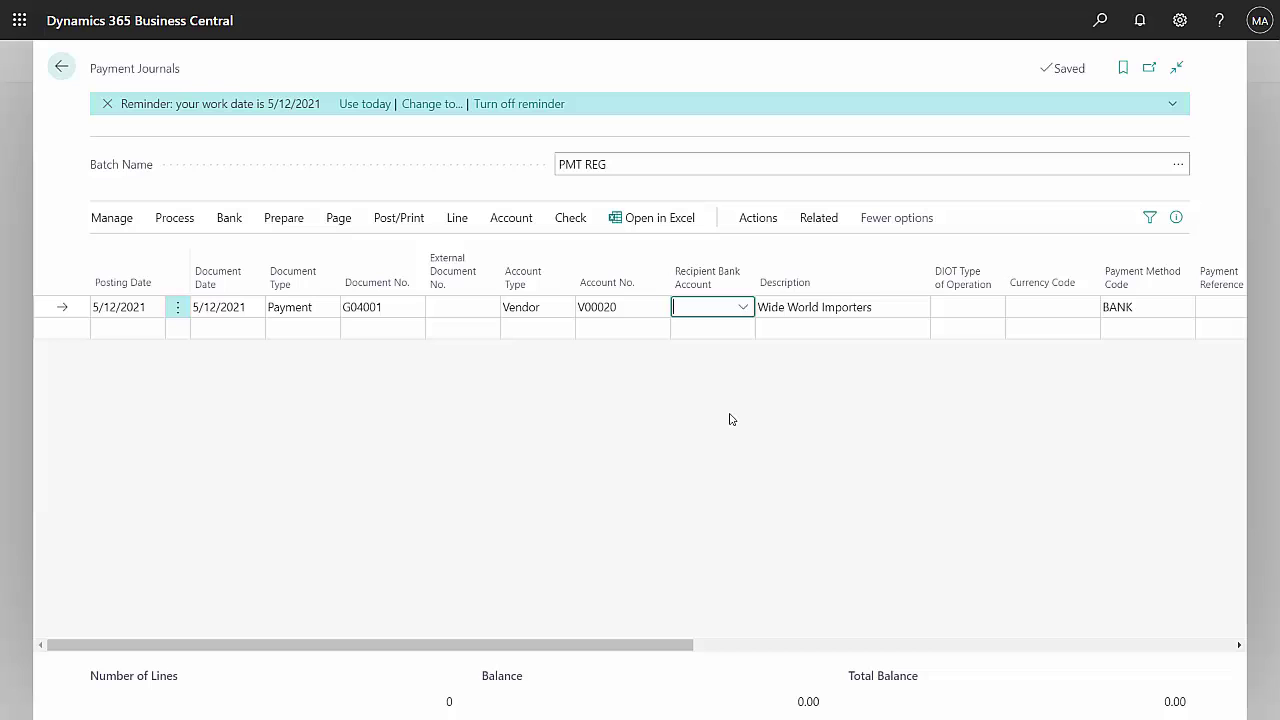
key("shift+F11")
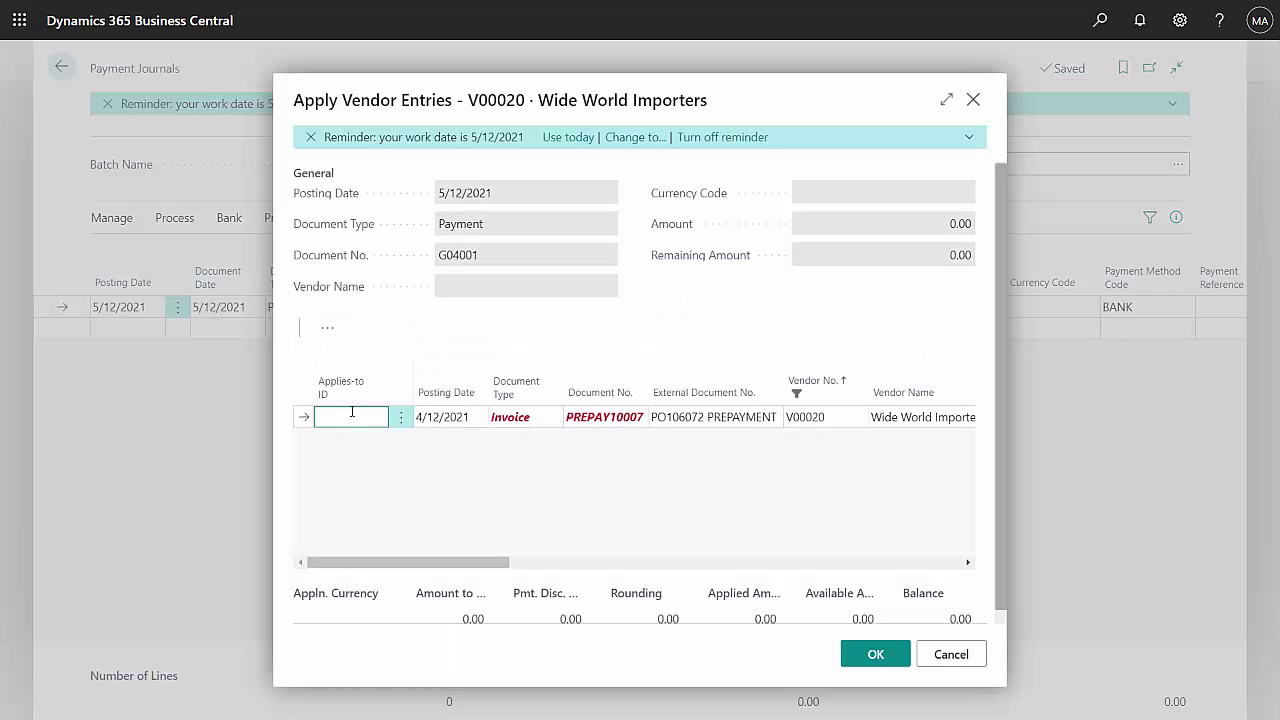
left_click(329, 333)
mouse_move(400, 360)
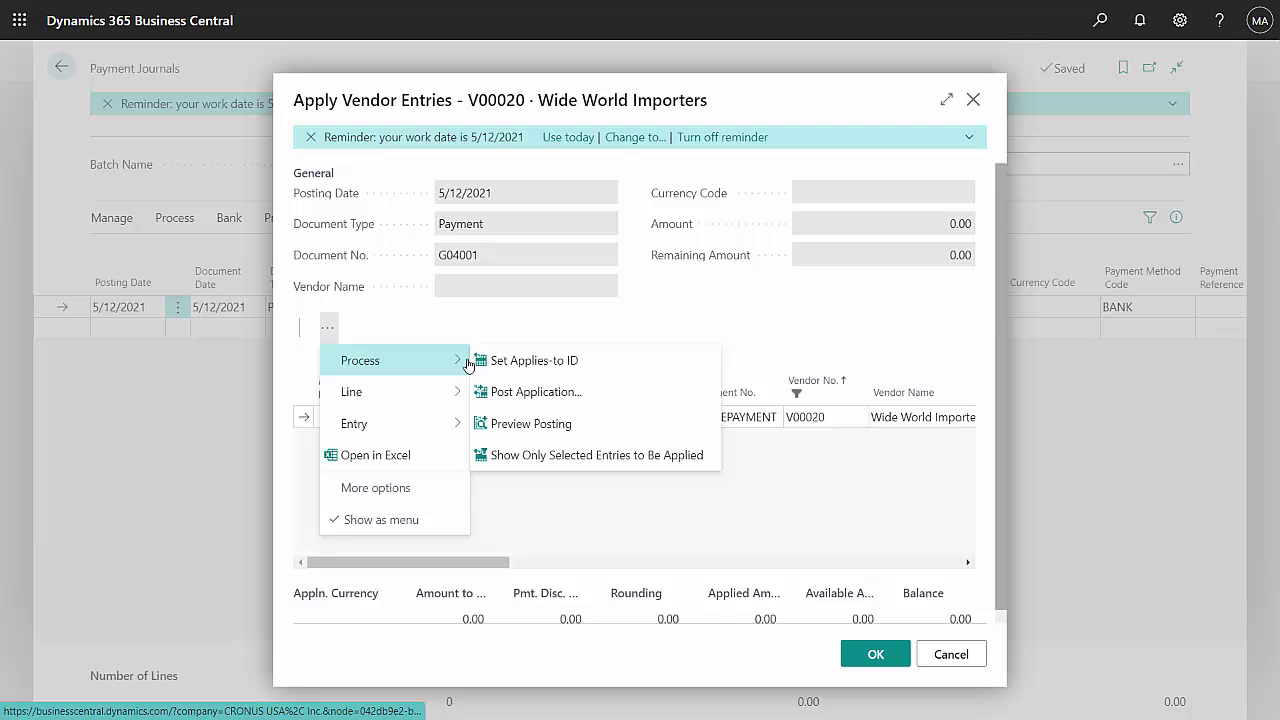
left_click(525, 360)
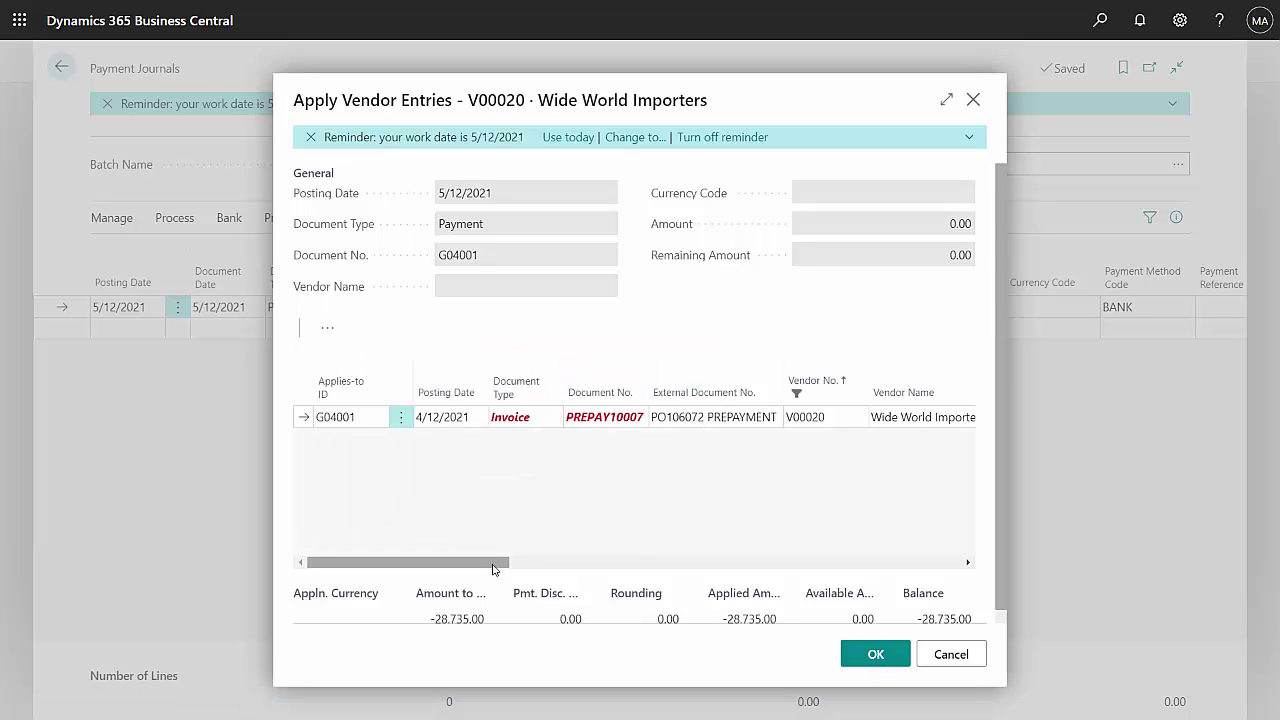
left_click_drag(492, 566, 812, 578)
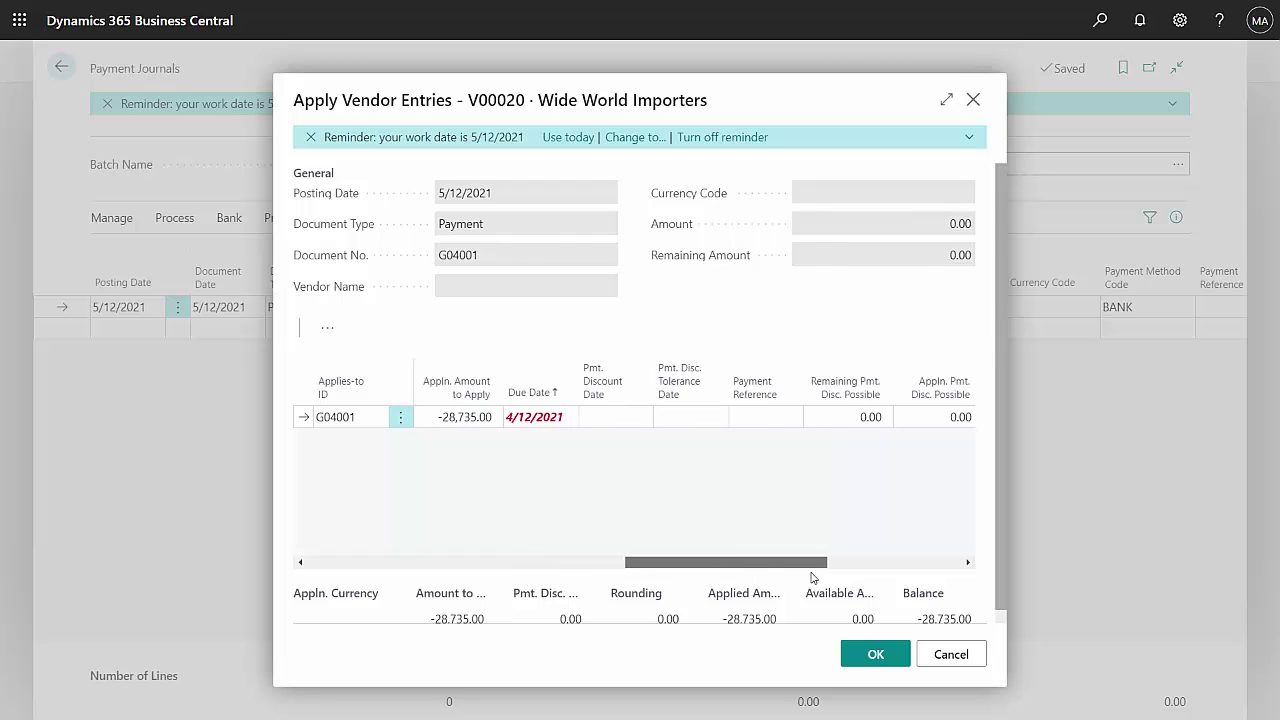
left_click(870, 658)
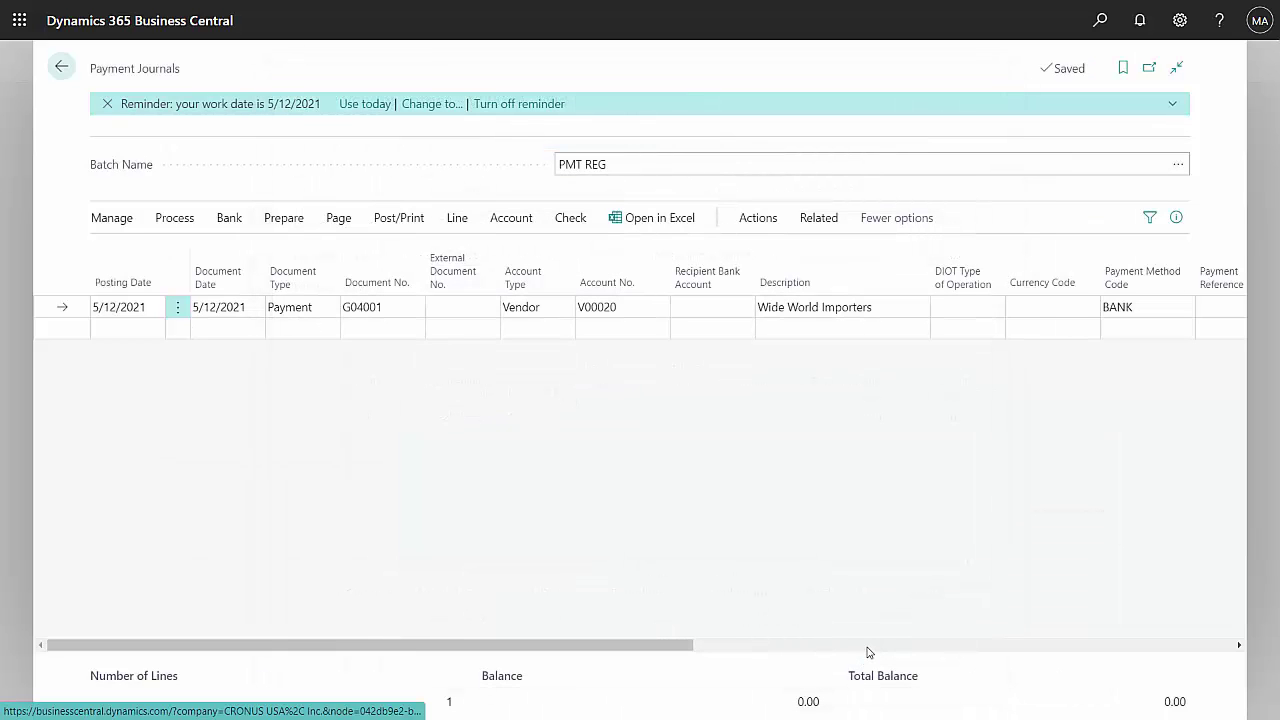
left_click(571, 221)
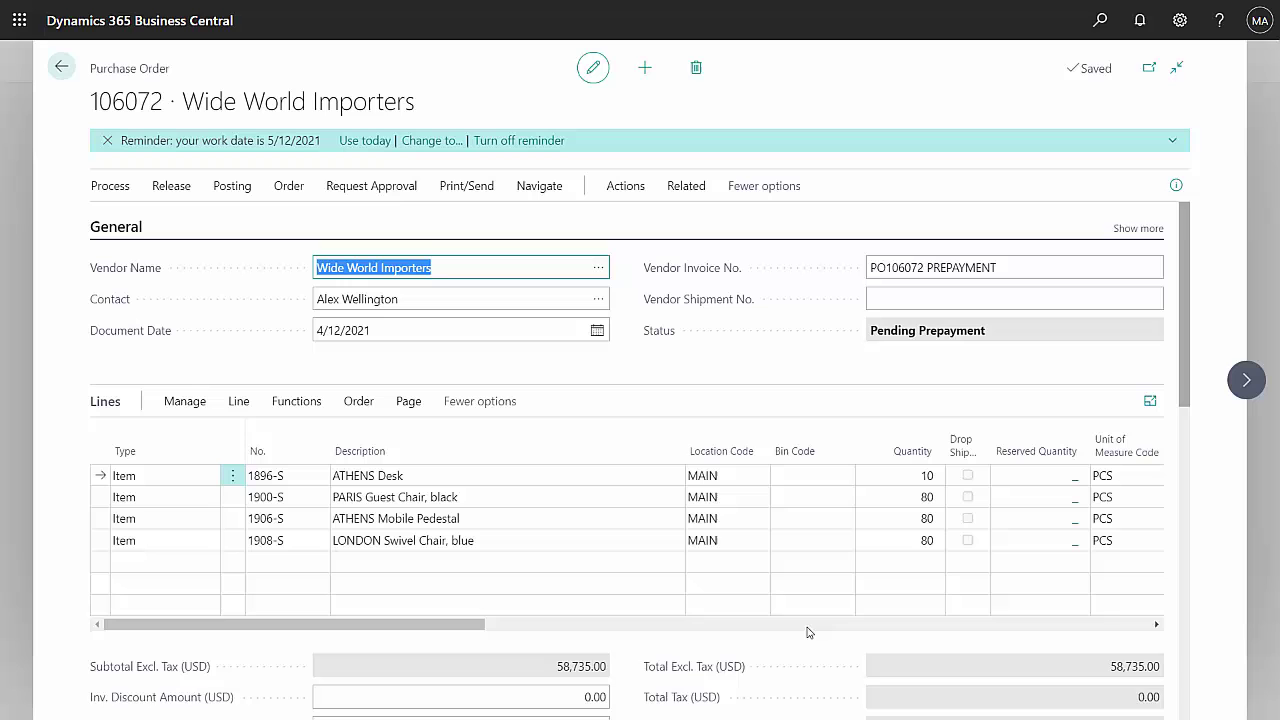
Drill into PREPAY10007's Remaining Amount from the order's prepayment invoices, showing 0.00
left_click(686, 186)
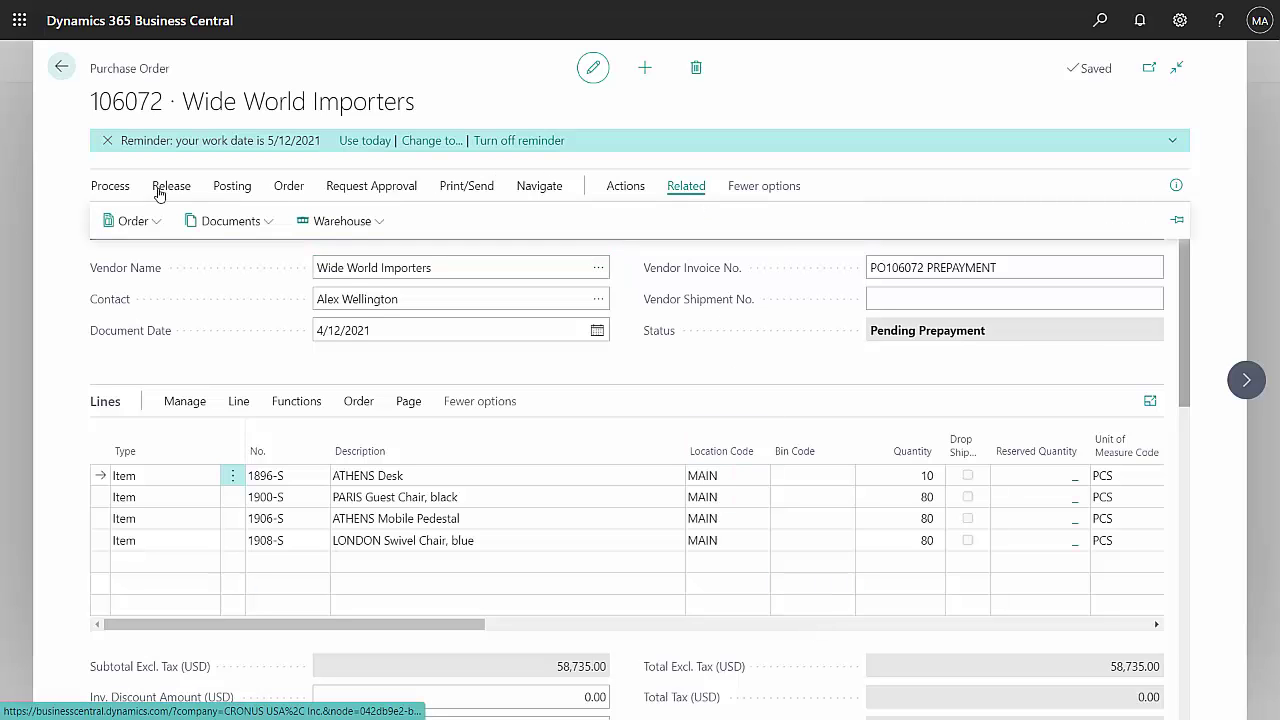
left_click(230, 221)
left_click(205, 316)
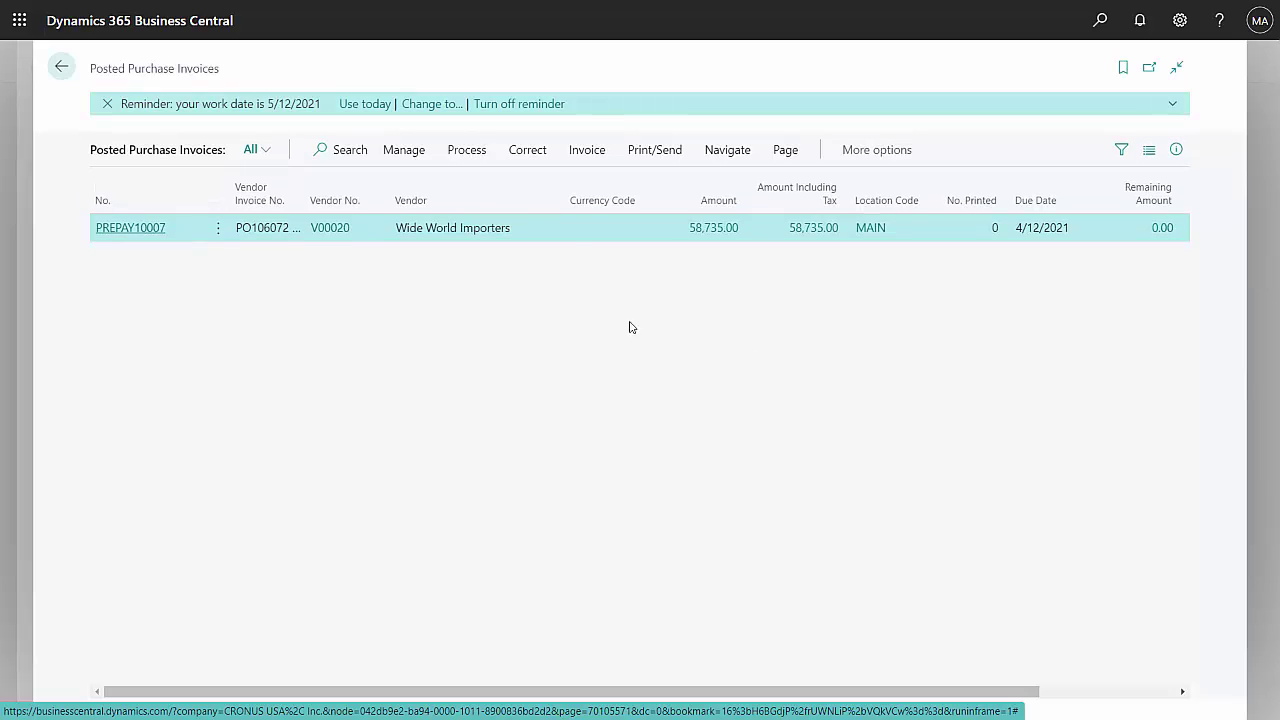
left_click(1160, 233)
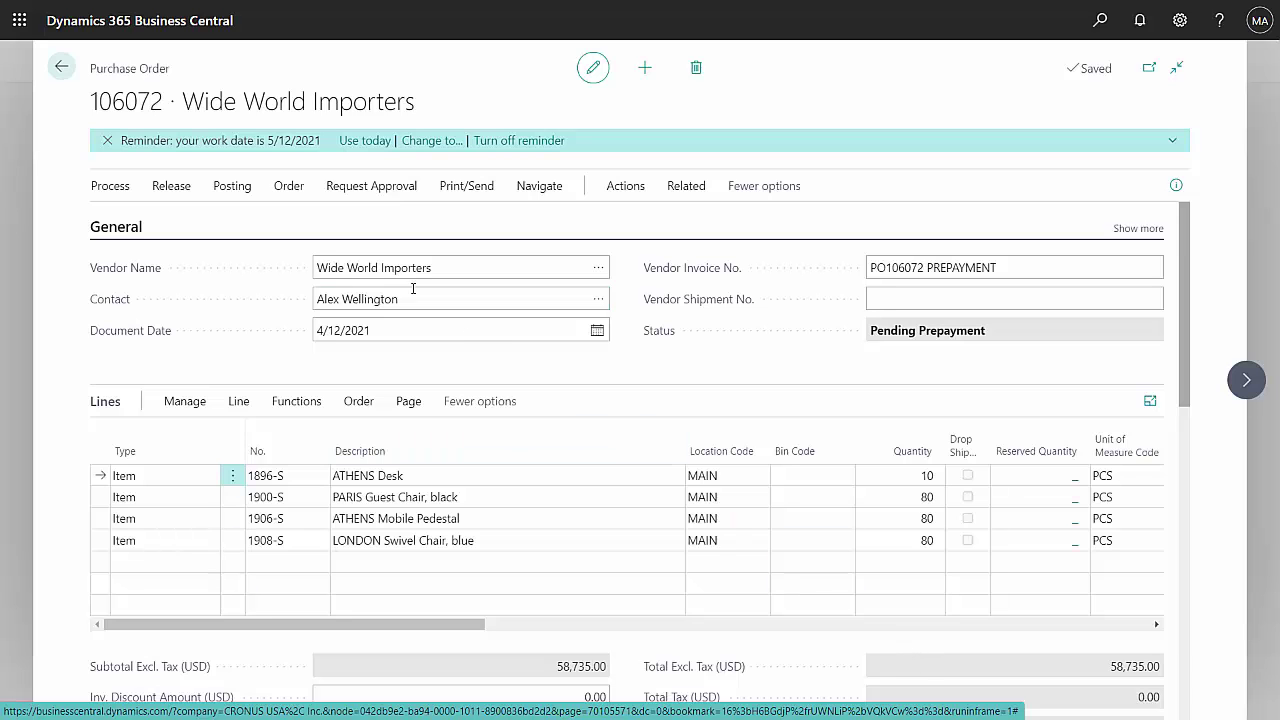
Post the receipt for purchase order 106072
left_click(232, 186)
left_click(132, 221)
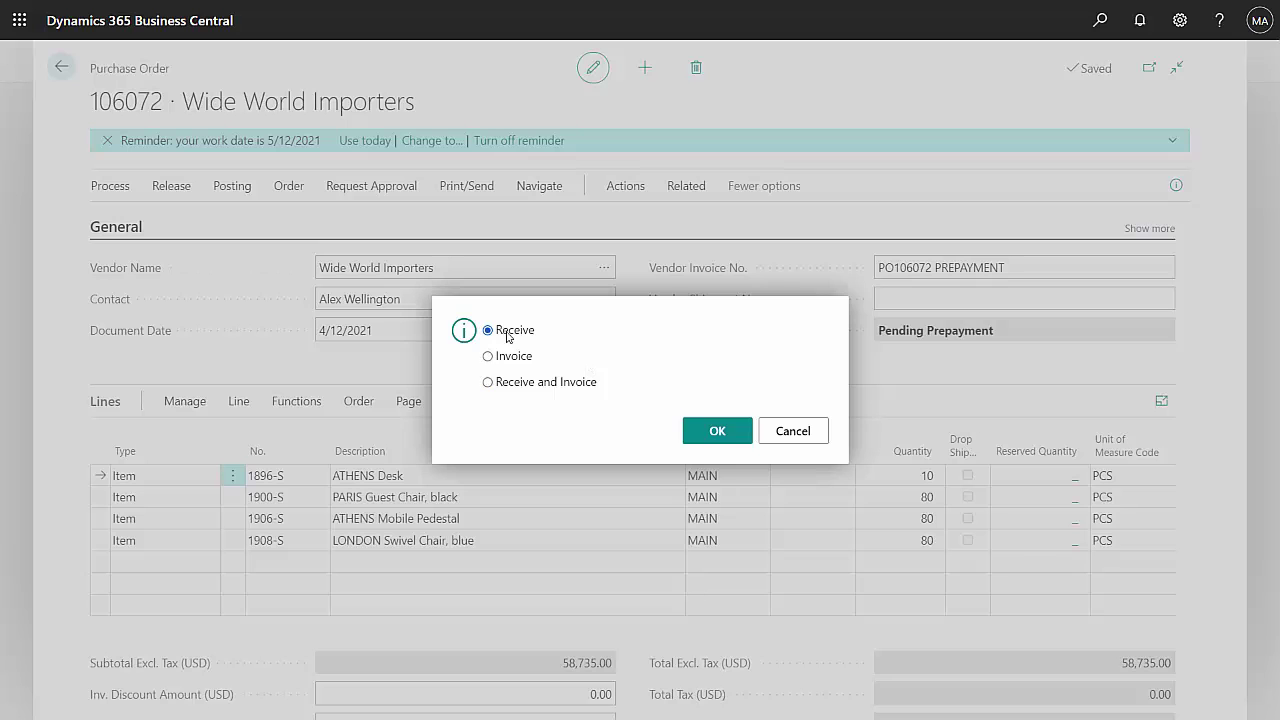
left_click(695, 432)
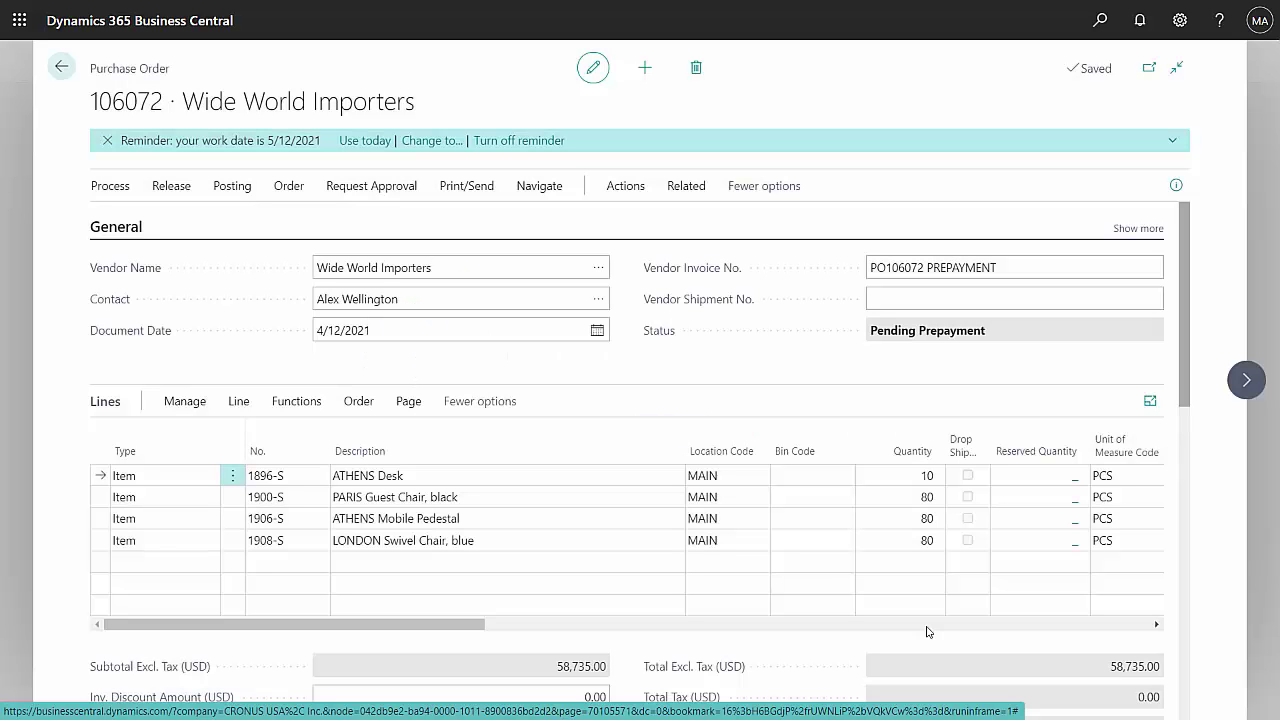
Set Vendor Invoice No. to INVOICE1000789 and post the invoice as 108278
left_click(1006, 270)
type("INVOICE1000789")
key("Tab")
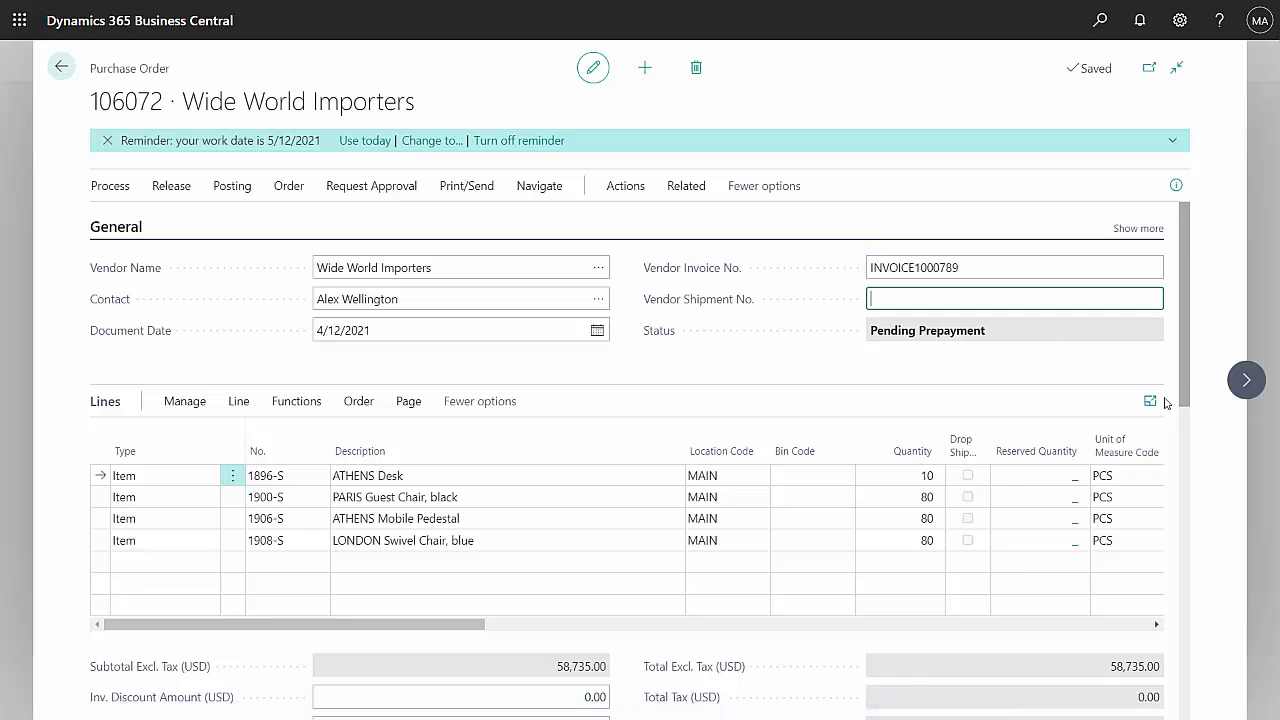
key("F9")
left_click(513, 357)
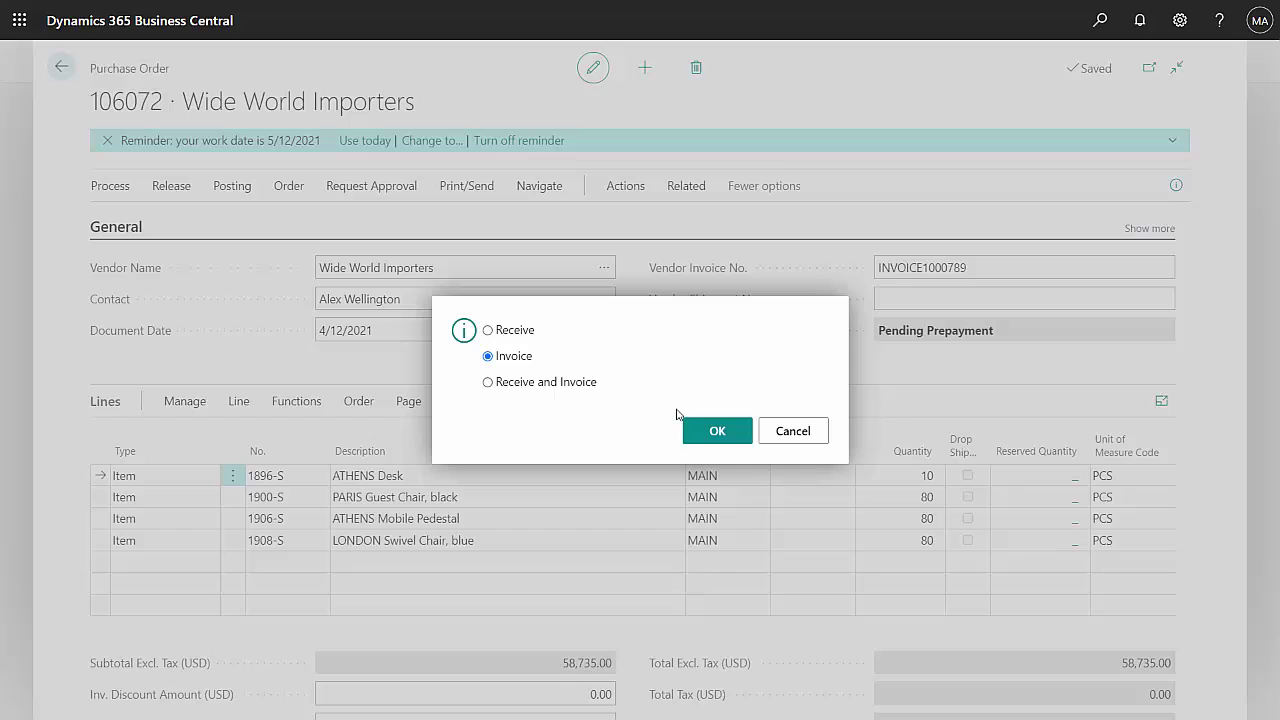
left_click(710, 430)
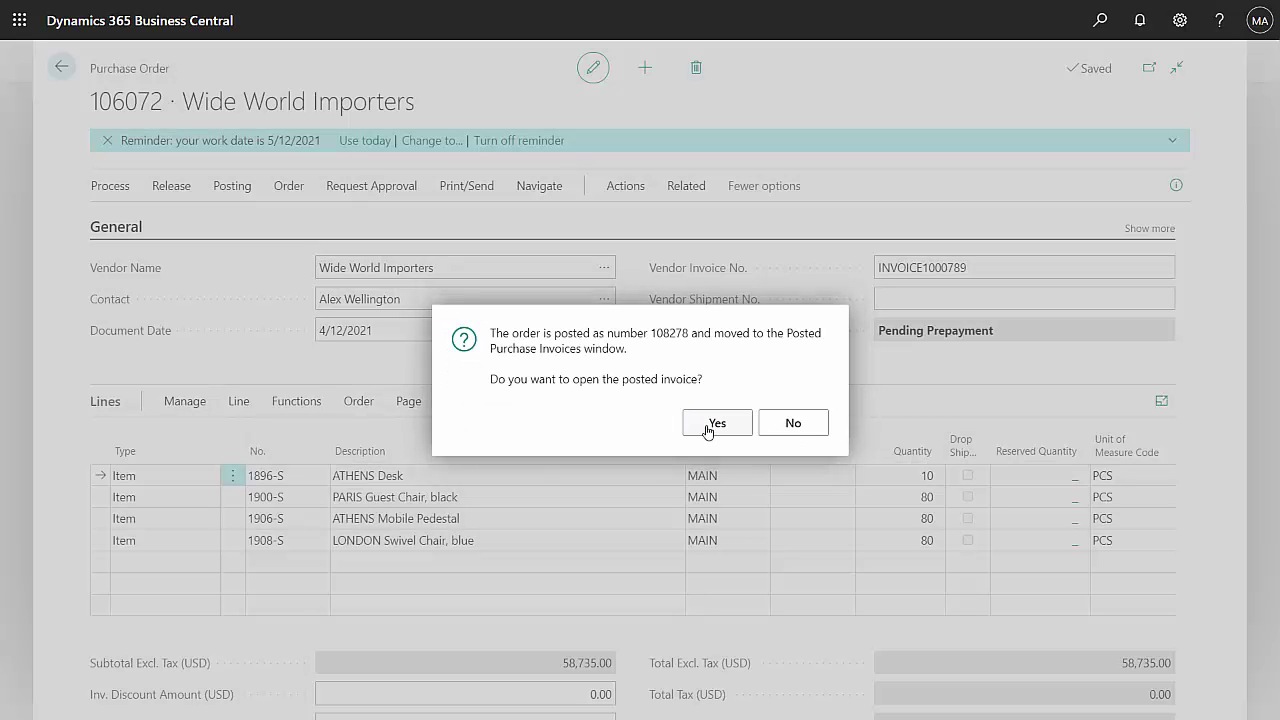
left_click(716, 431)
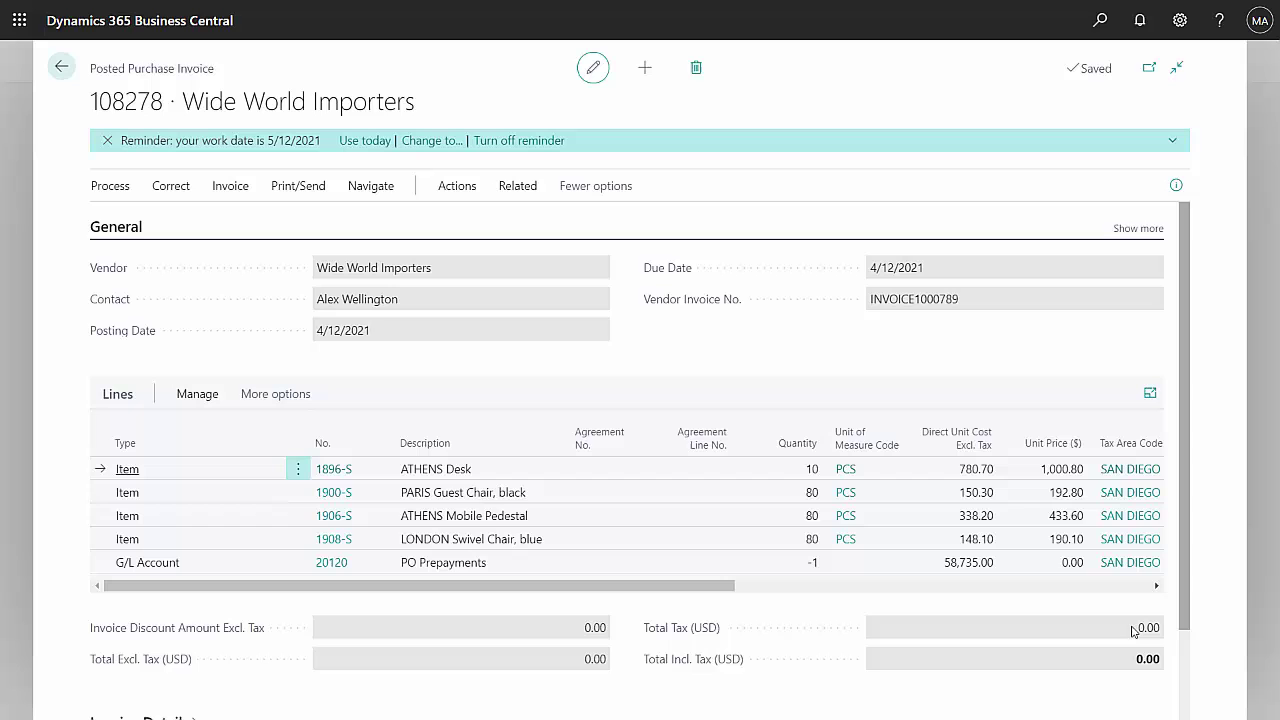
Scroll posted invoice 108278 to the 58,735.00 PO Prepayments deduction and 0.00 total
scroll(1025, 583, "down", 2)
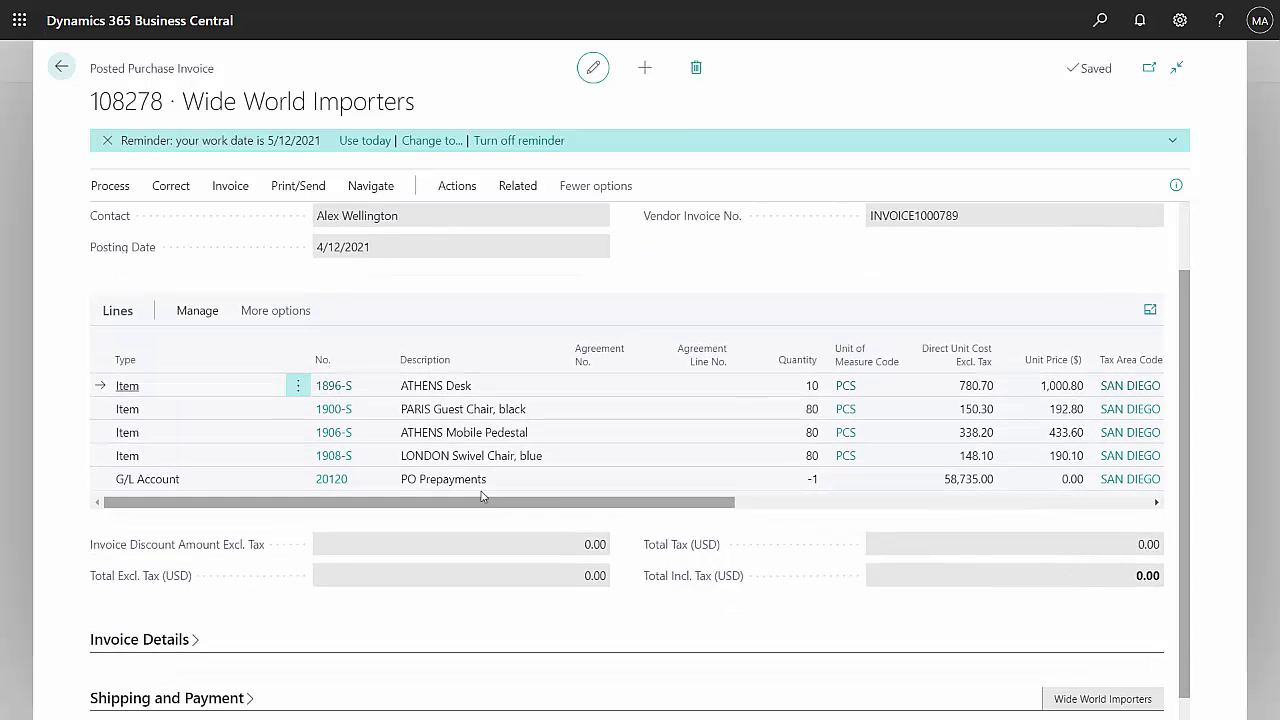